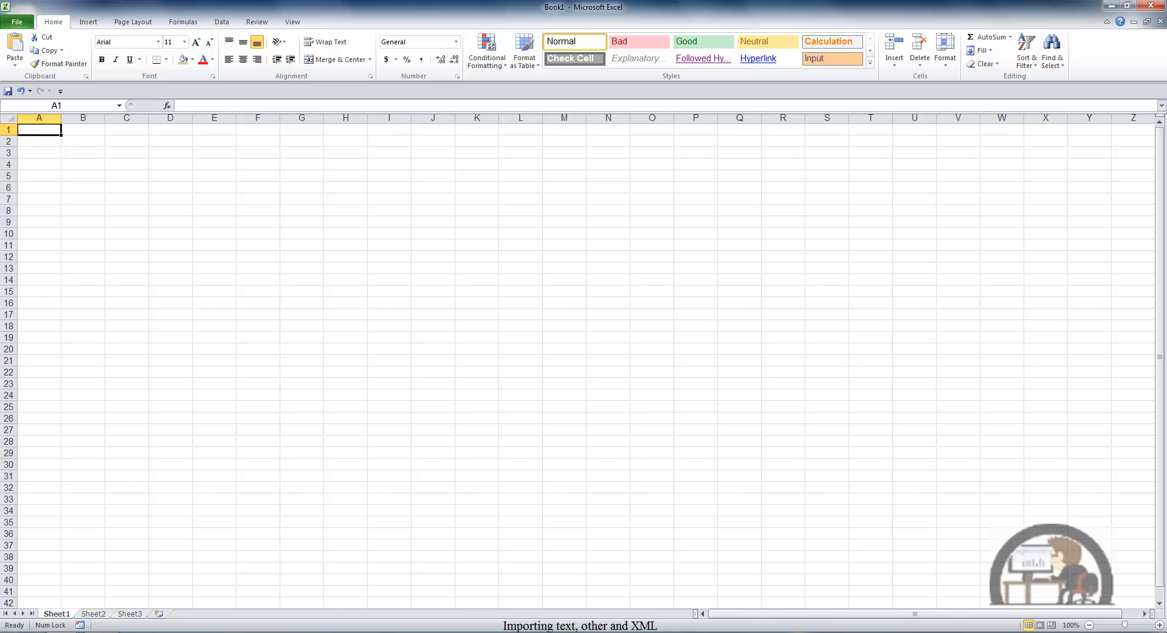
Step: Start a text import of the file NYSE_20120803 from the Data folder
click(221, 23)
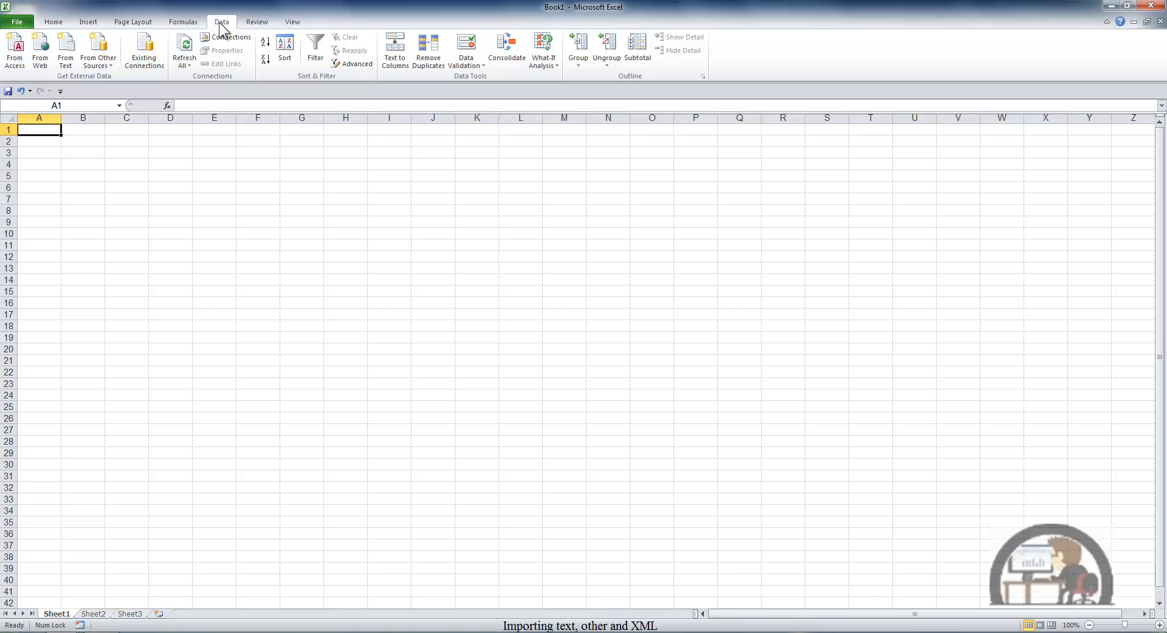
click(70, 53)
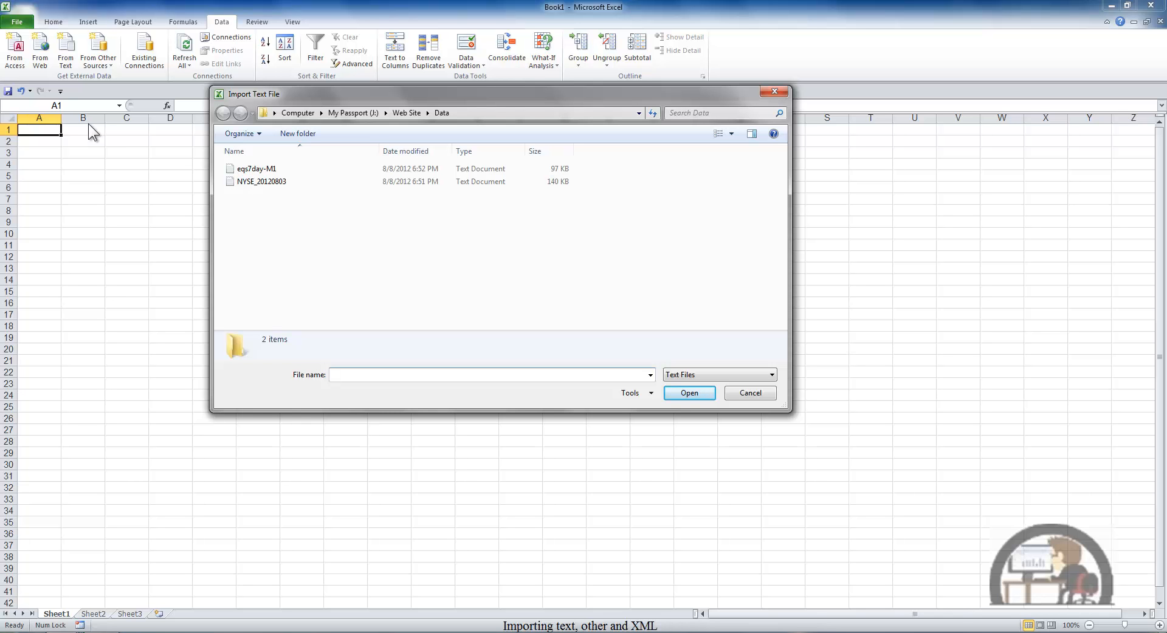
click(248, 182)
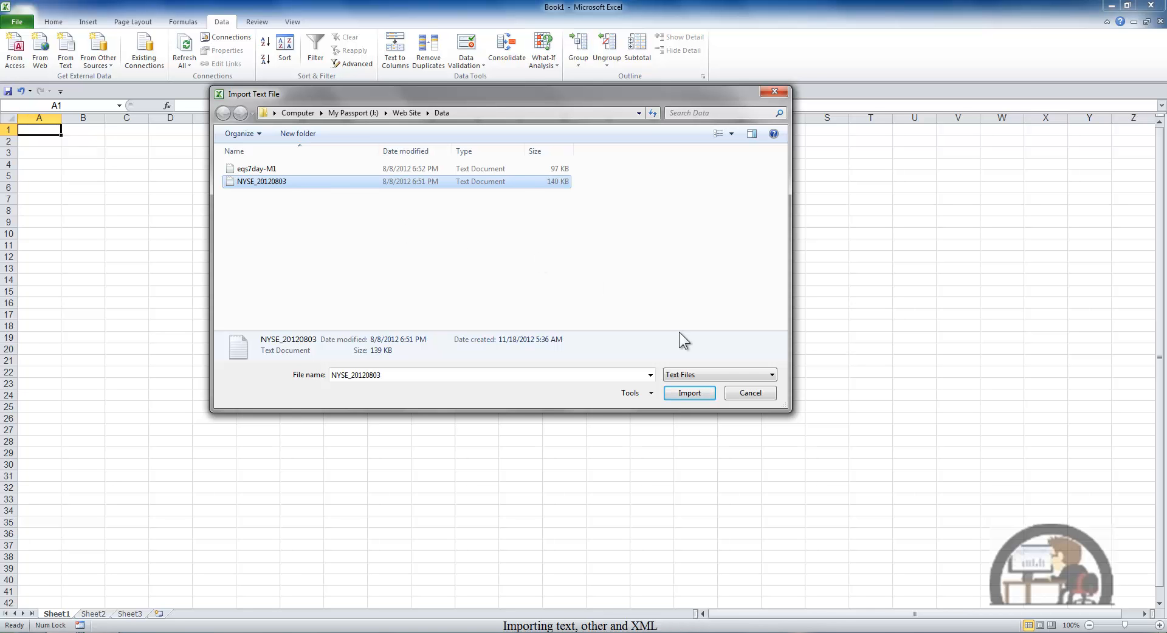
click(692, 394)
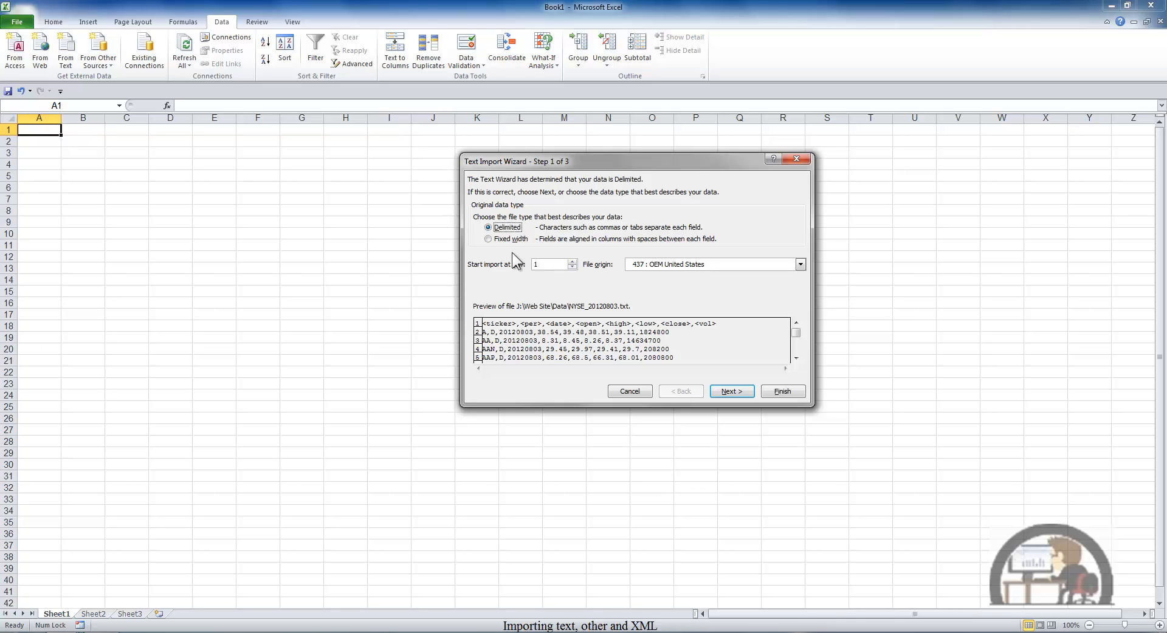
Step: Try the fixed-width split with column breaks at about 17, 25 and 38, moving the middle break to about 30
click(490, 239)
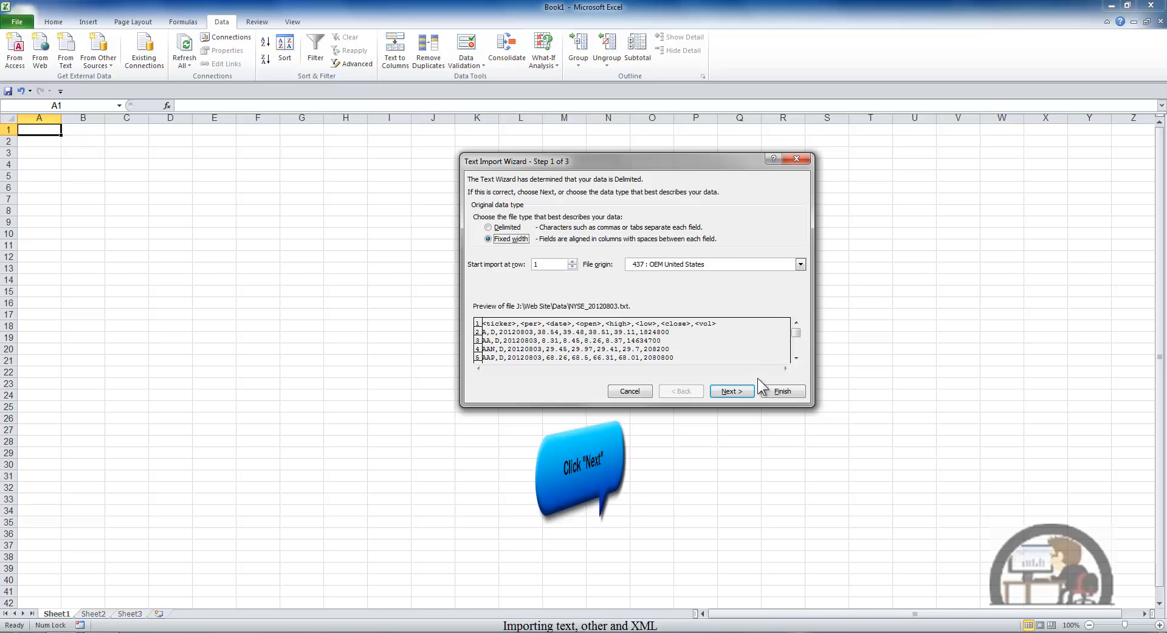
click(742, 390)
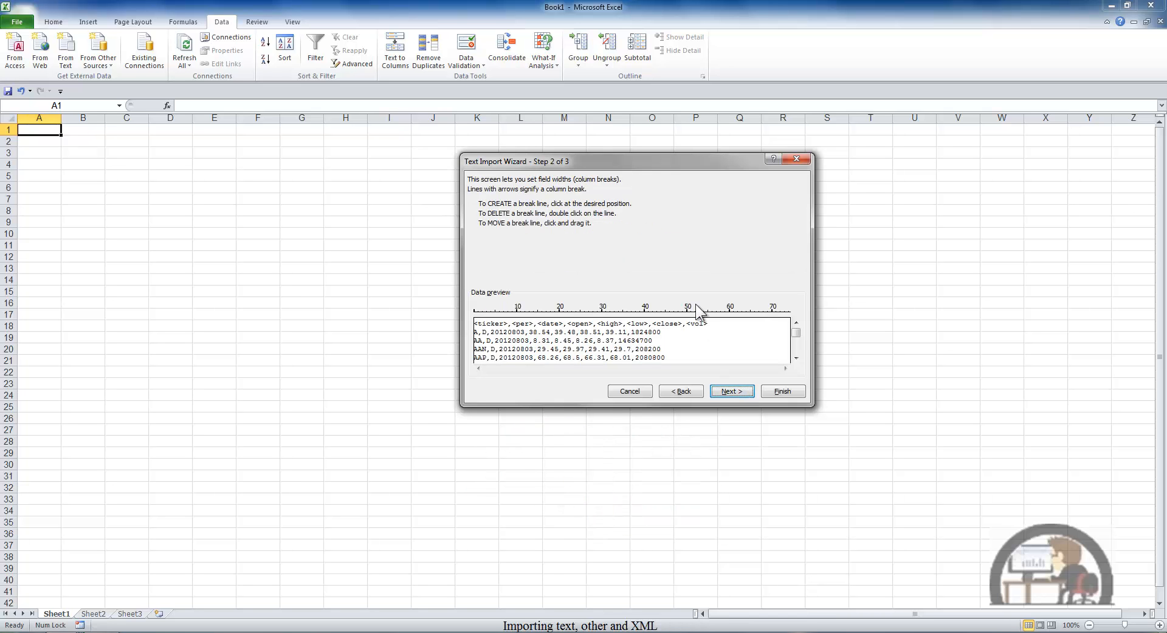
click(546, 316)
click(581, 315)
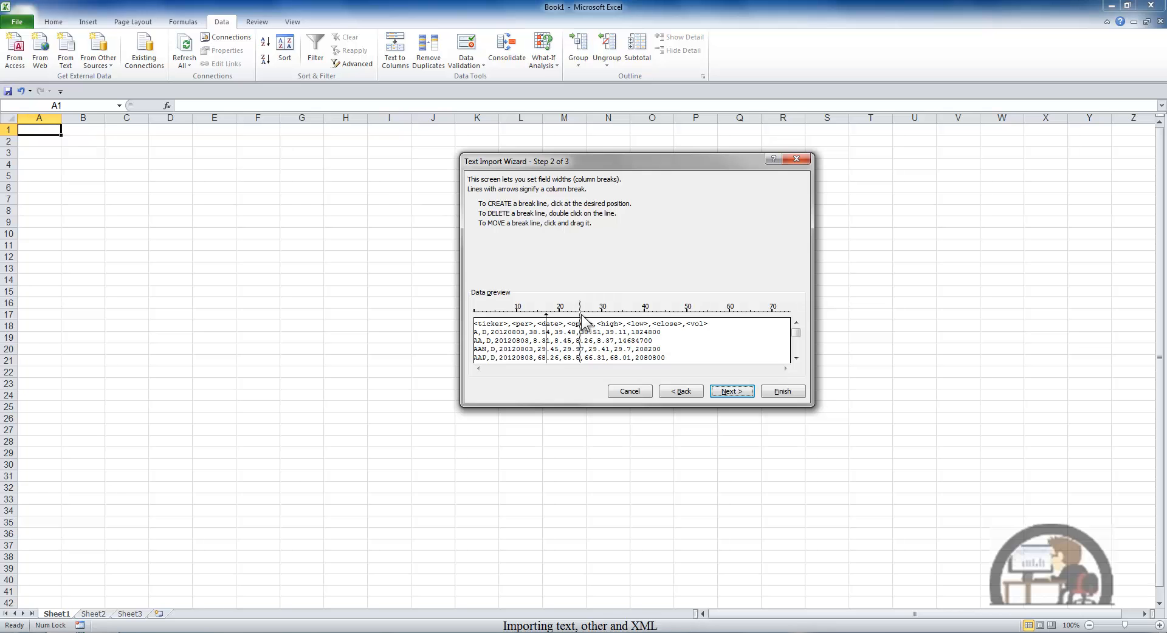
click(636, 316)
drag(582, 315, 602, 315)
click(680, 391)
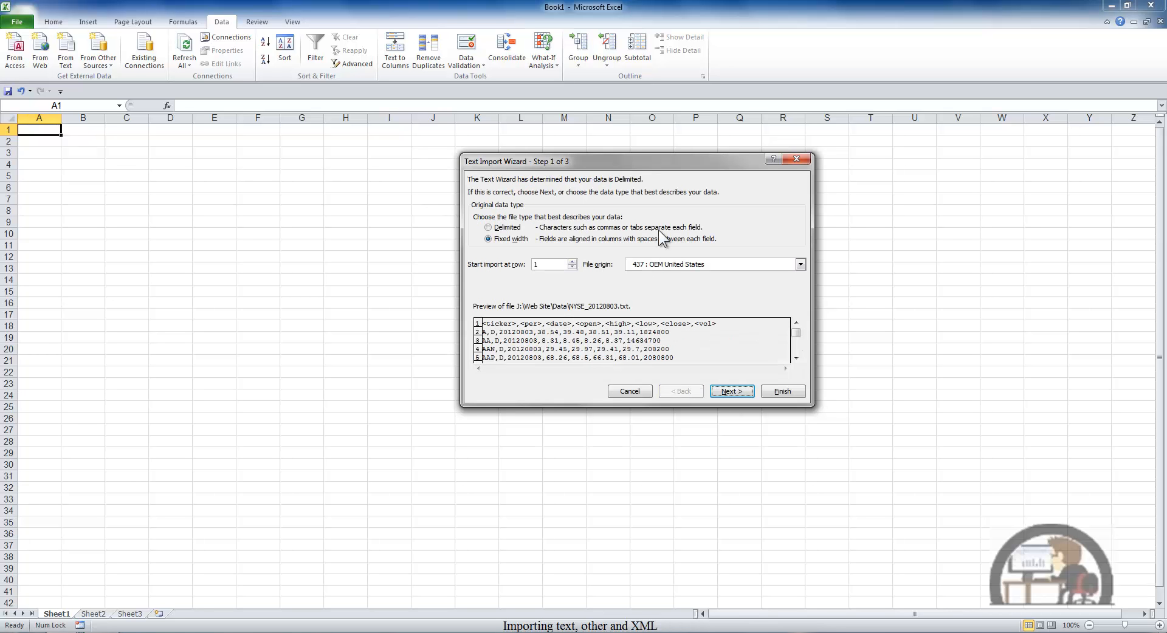
Step: Set the data type to delimited with comma as the only delimiter and continue to the column formats
click(490, 228)
click(731, 391)
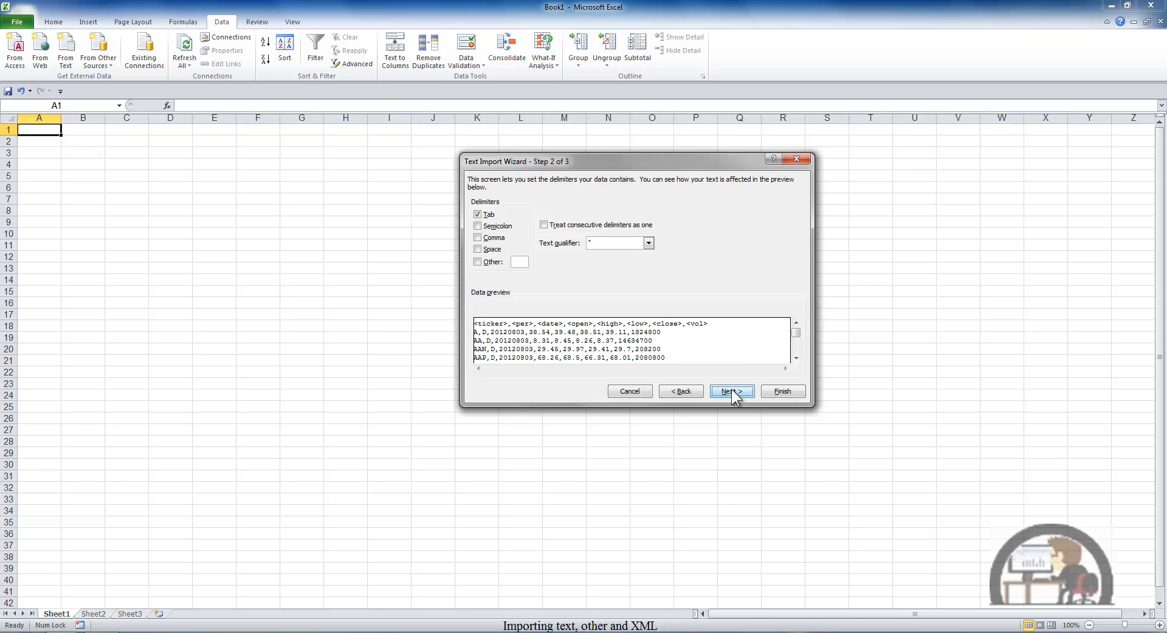
click(477, 238)
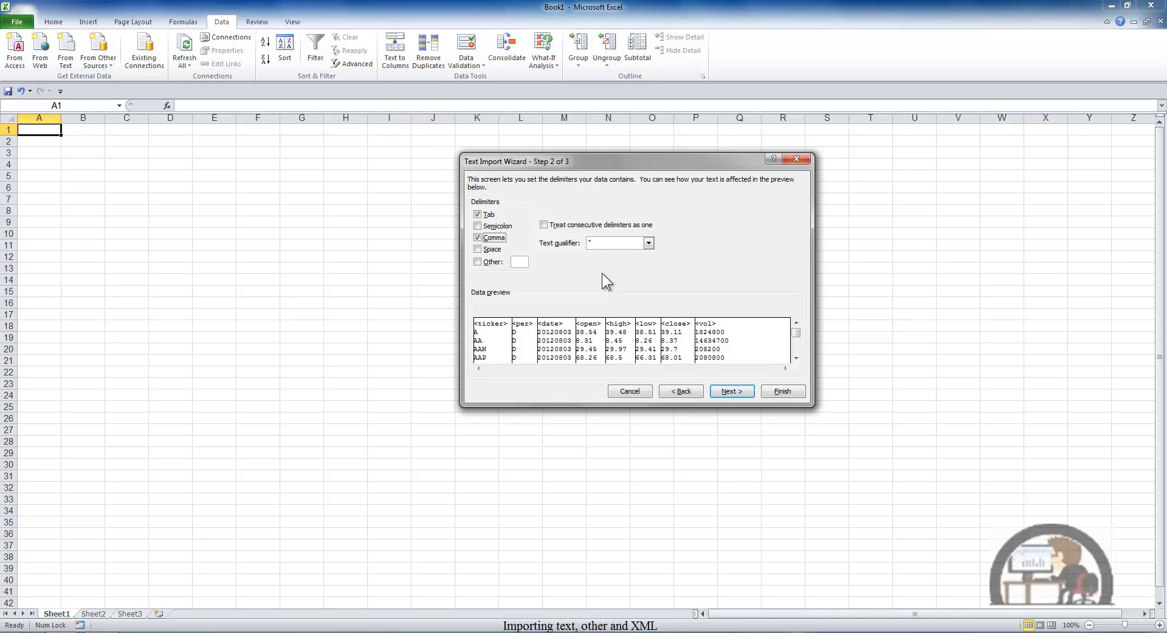
click(480, 238)
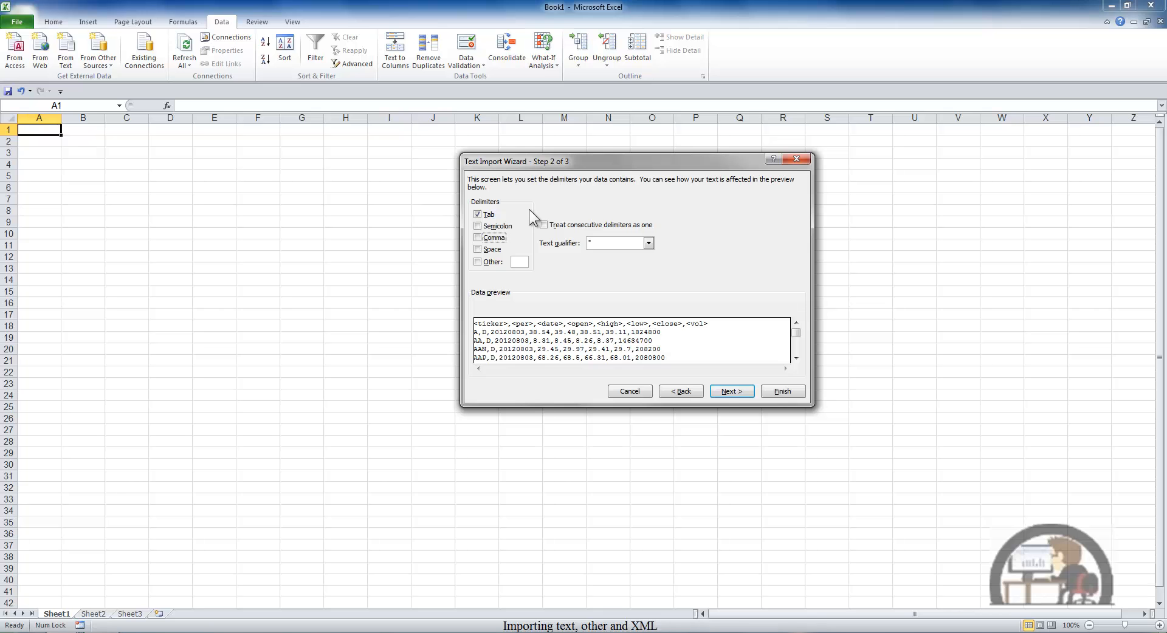
click(478, 238)
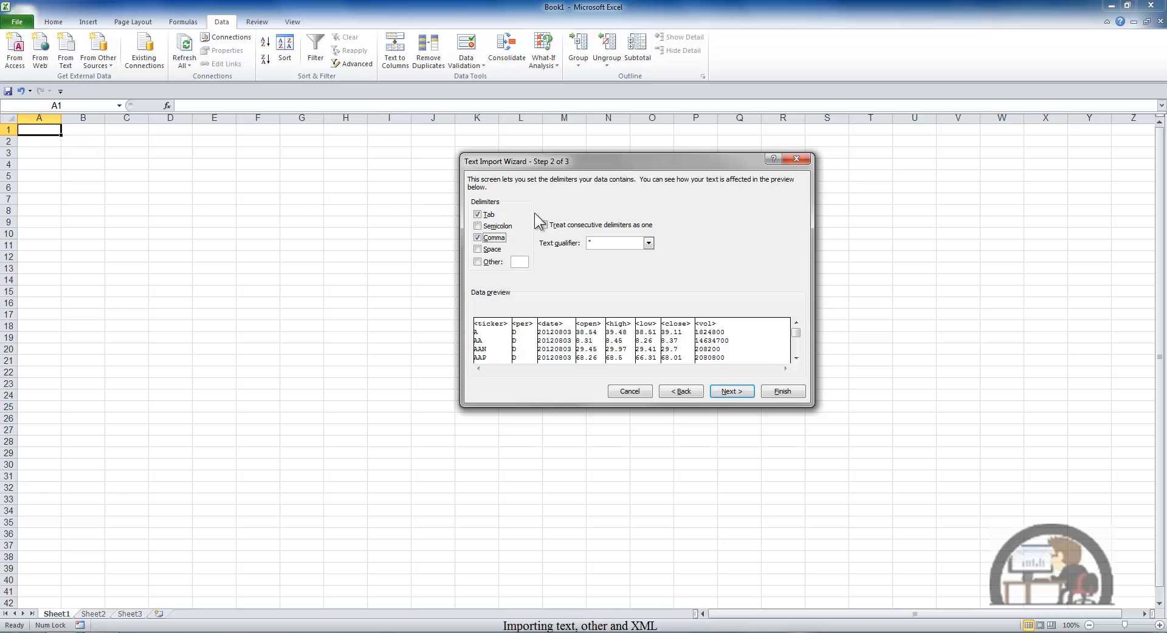
click(479, 215)
click(735, 393)
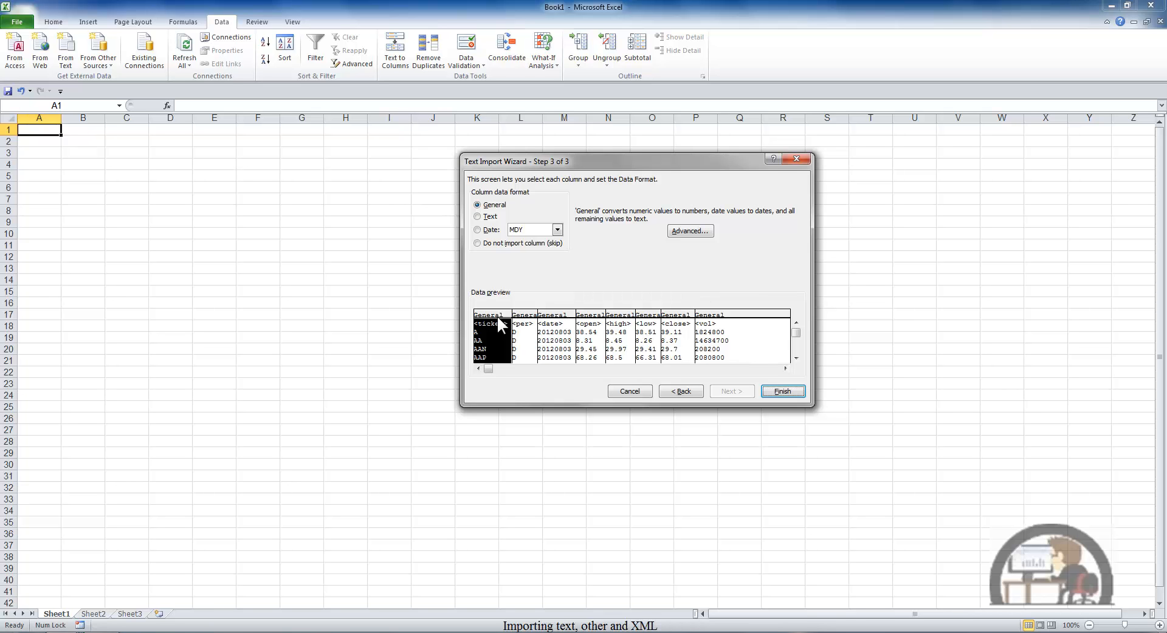
Step: Try the Text, MDY date and do-not-import formats on the ticker column
click(489, 217)
click(490, 231)
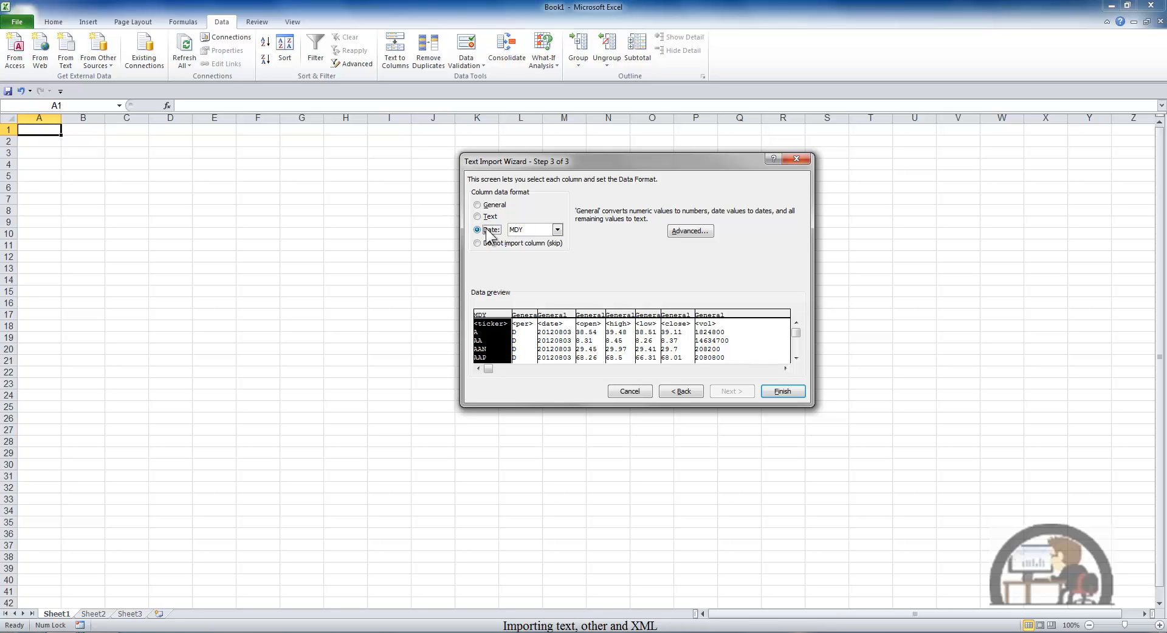
click(557, 230)
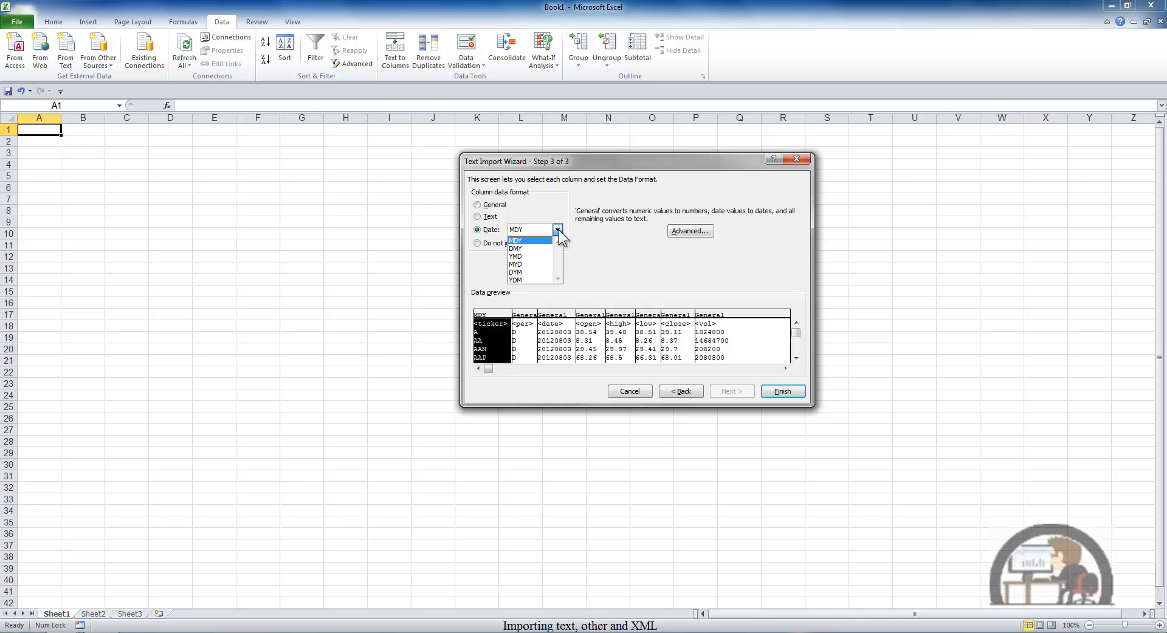
click(558, 229)
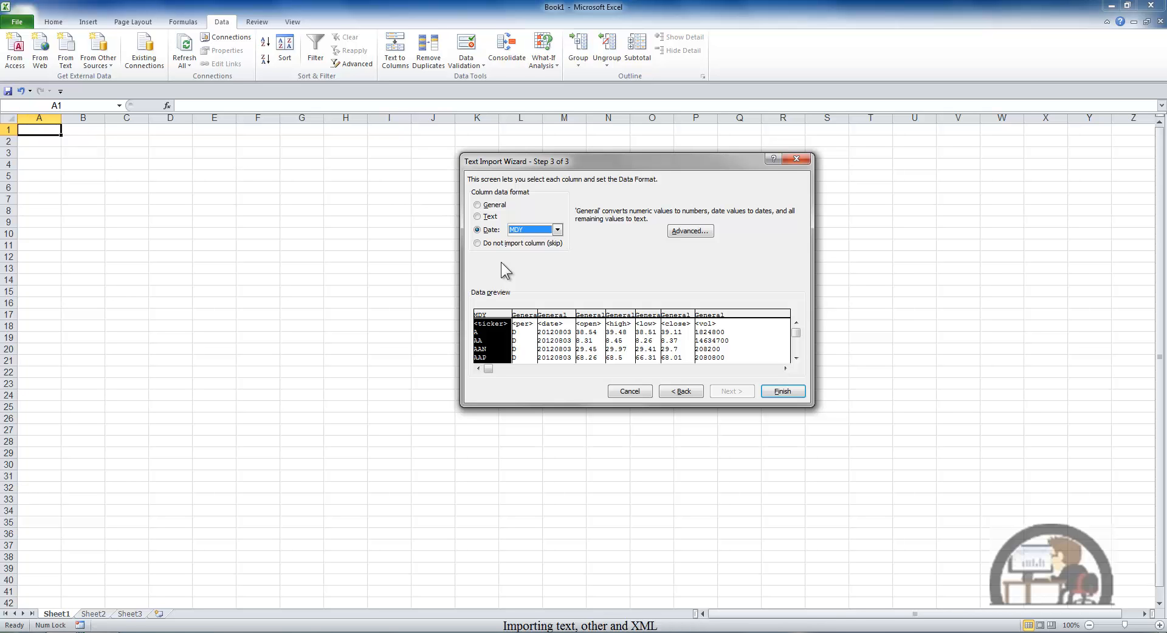
click(478, 244)
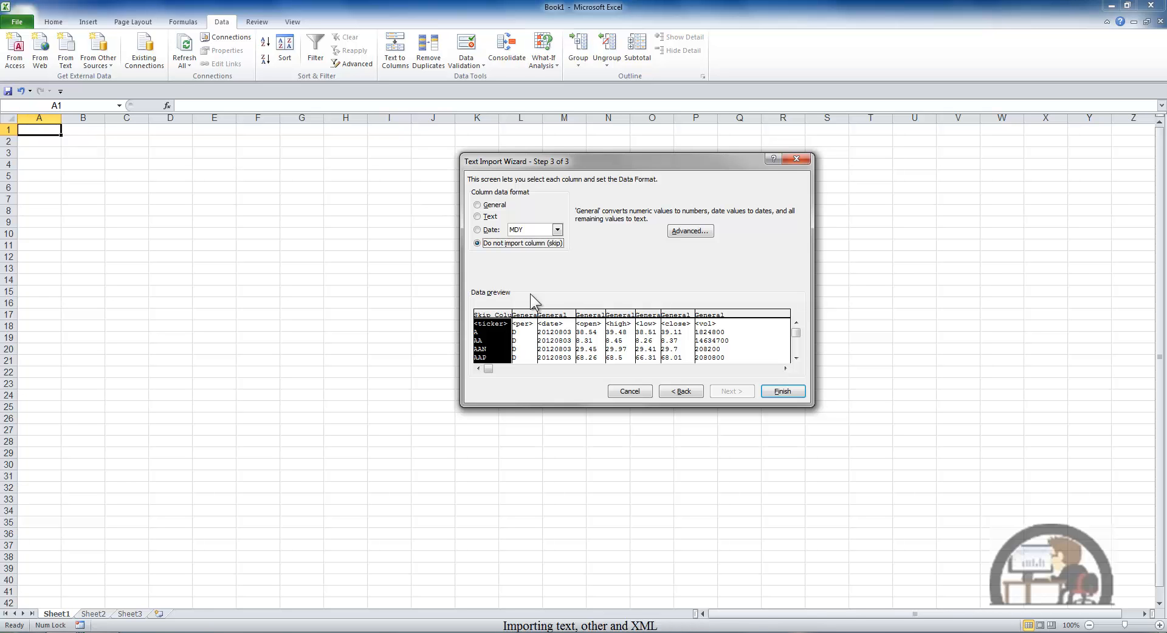
Step: Check the formats of the per through close columns and set the ticker column back to General
click(525, 313)
click(552, 314)
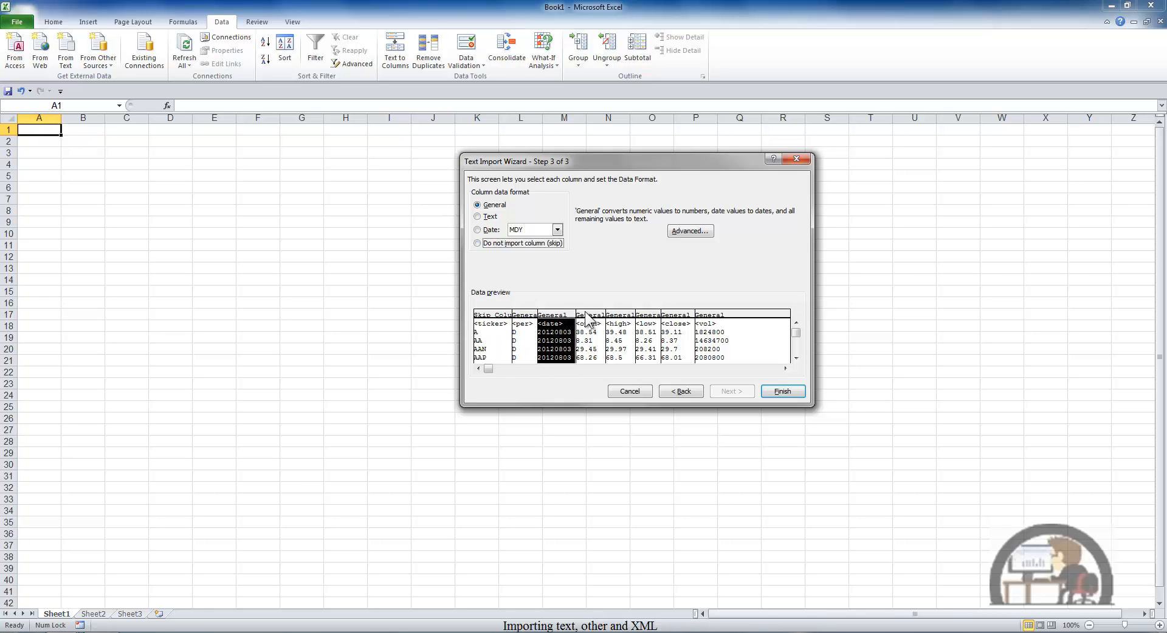
click(588, 315)
click(619, 315)
click(644, 316)
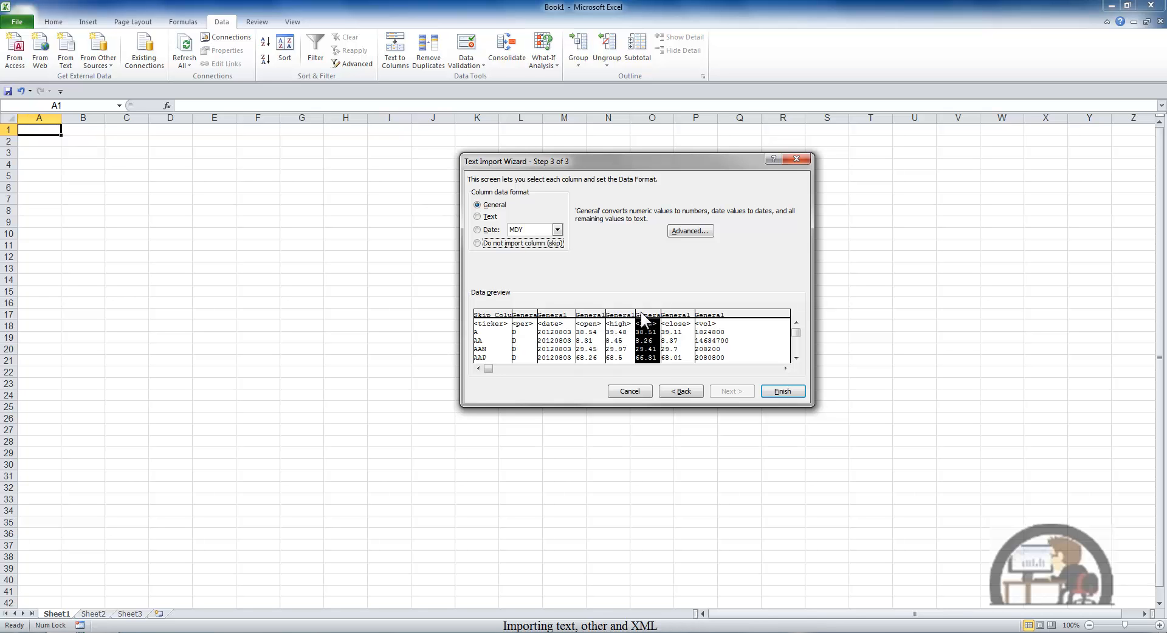
click(676, 315)
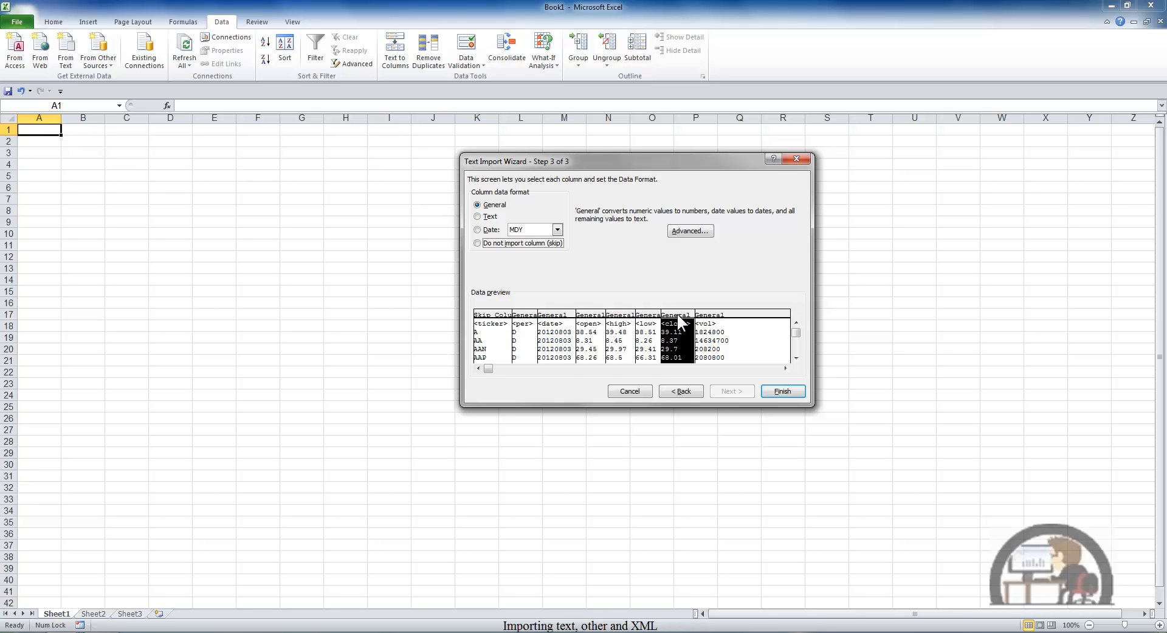
click(498, 313)
click(486, 205)
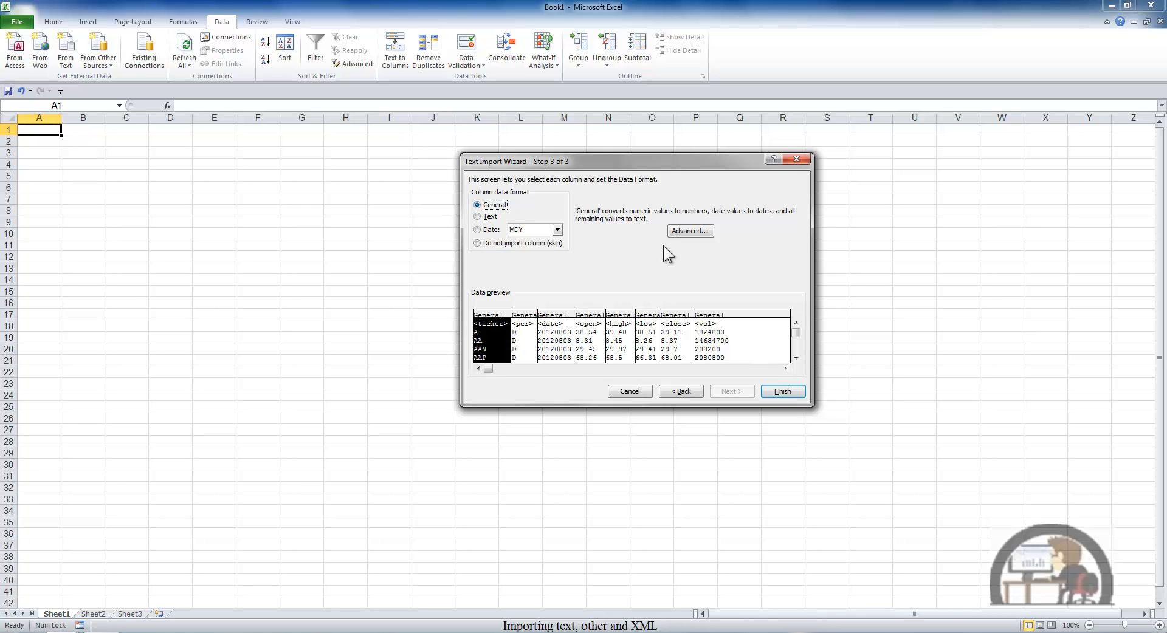
Step: Enable trailing minus for negative numbers in the advanced text import settings and finish the wizard
click(680, 233)
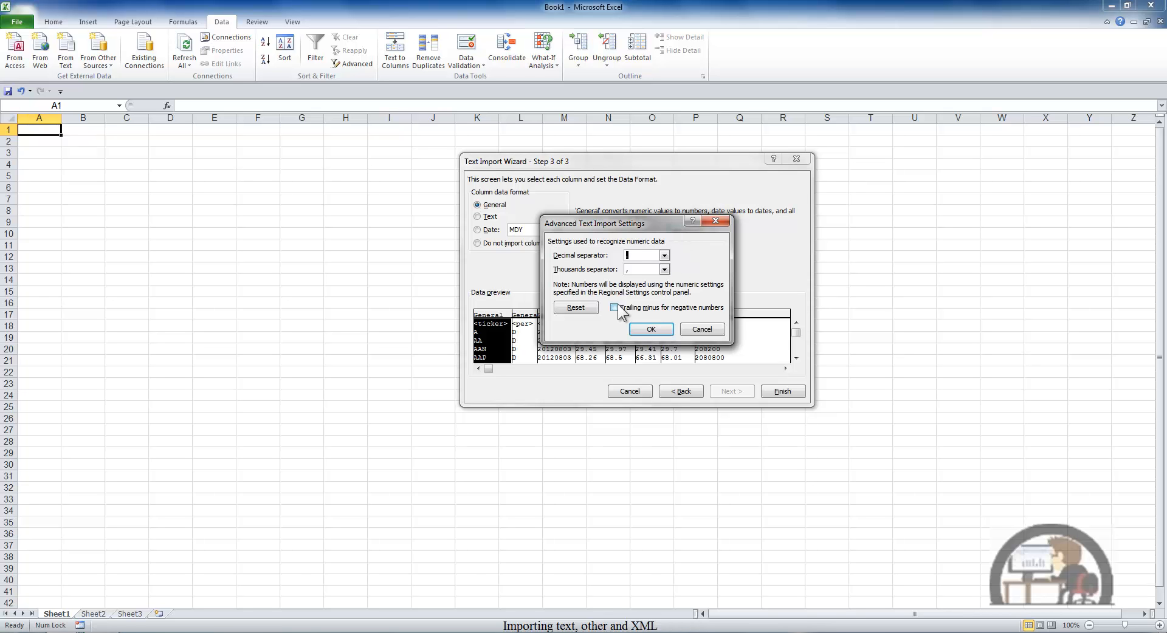
click(637, 307)
click(654, 329)
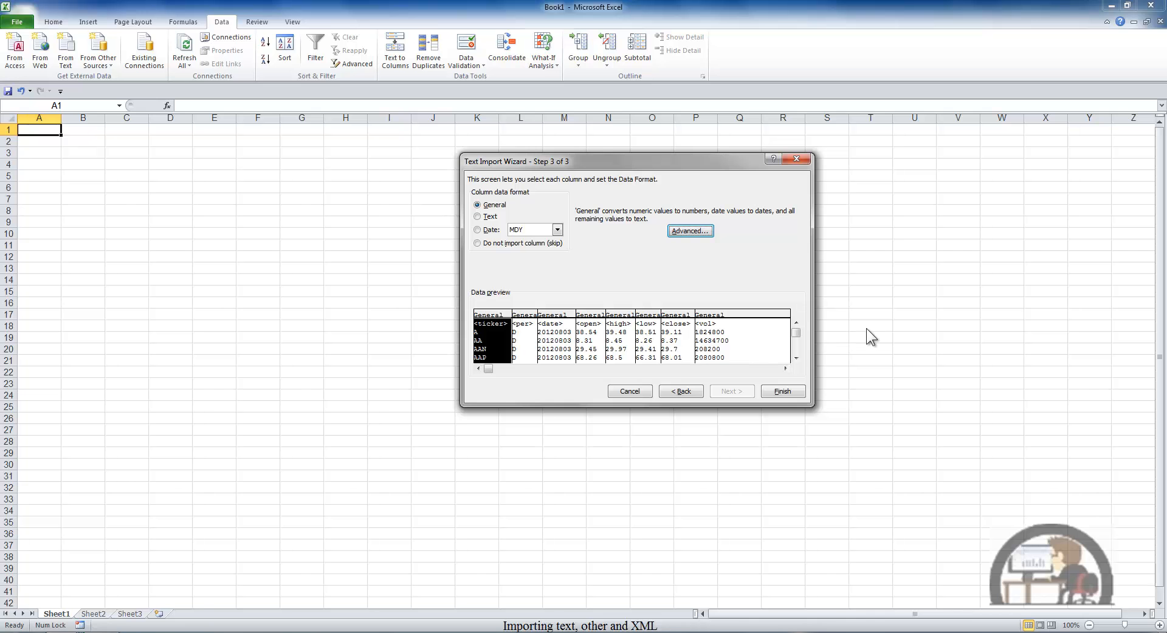
click(783, 392)
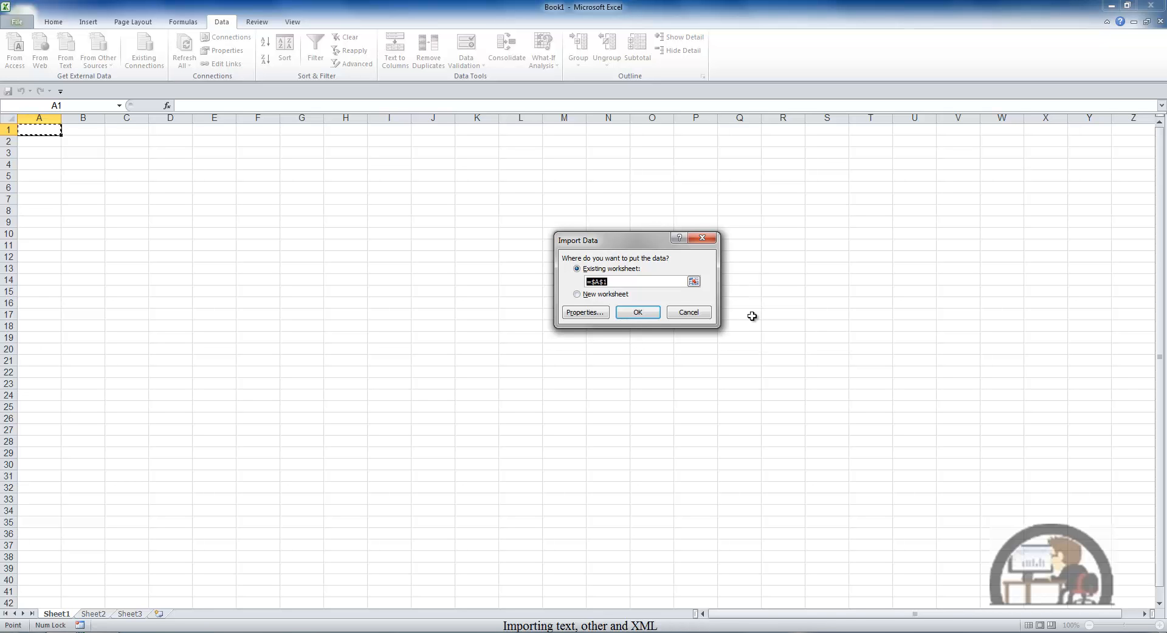
Step: Set the external data range to refresh every 60 minutes and when opening the file, keeping the file name prompt on
click(599, 314)
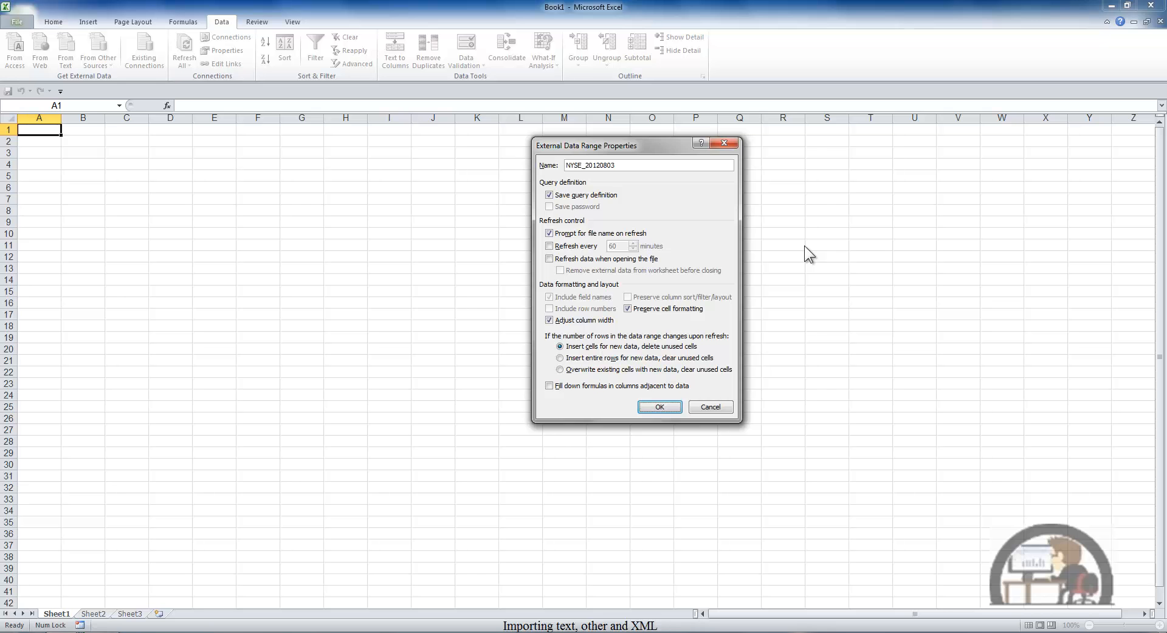
click(550, 246)
click(574, 259)
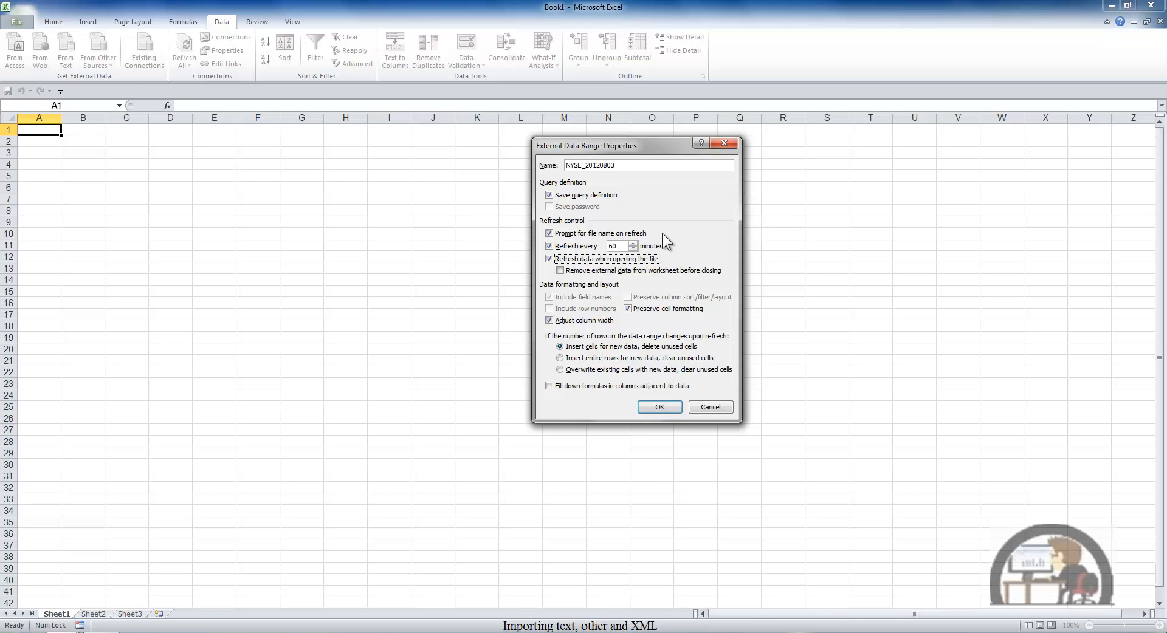
click(550, 234)
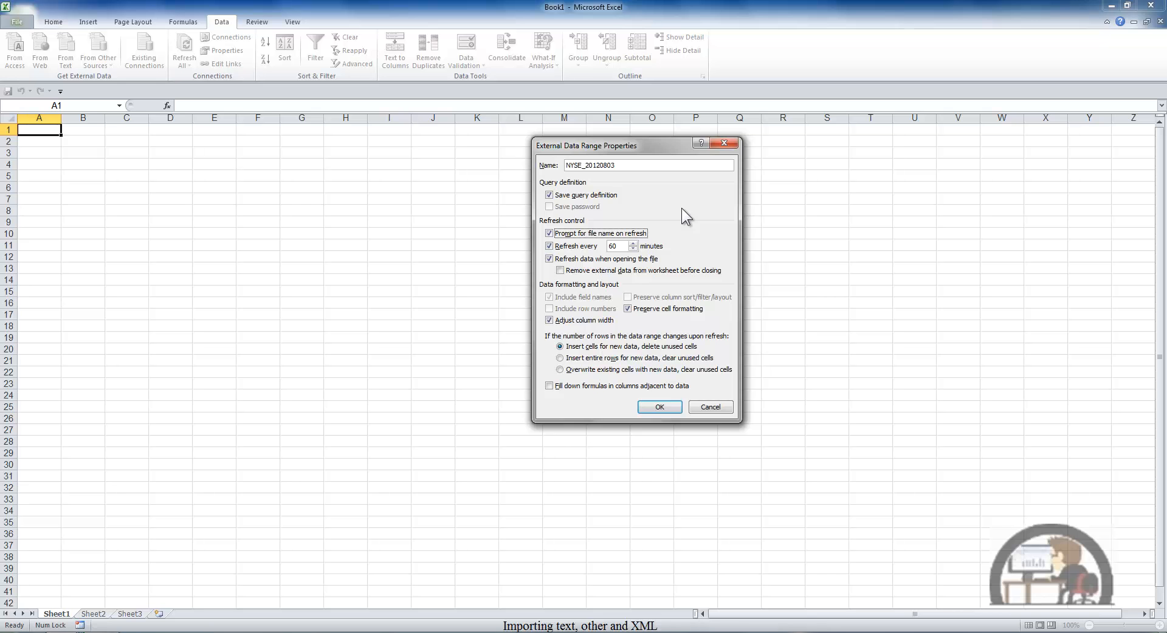
Step: Turn off column width adjustment, turn on filling down adjacent formulas, and import the data into the existing worksheet at A1
click(558, 317)
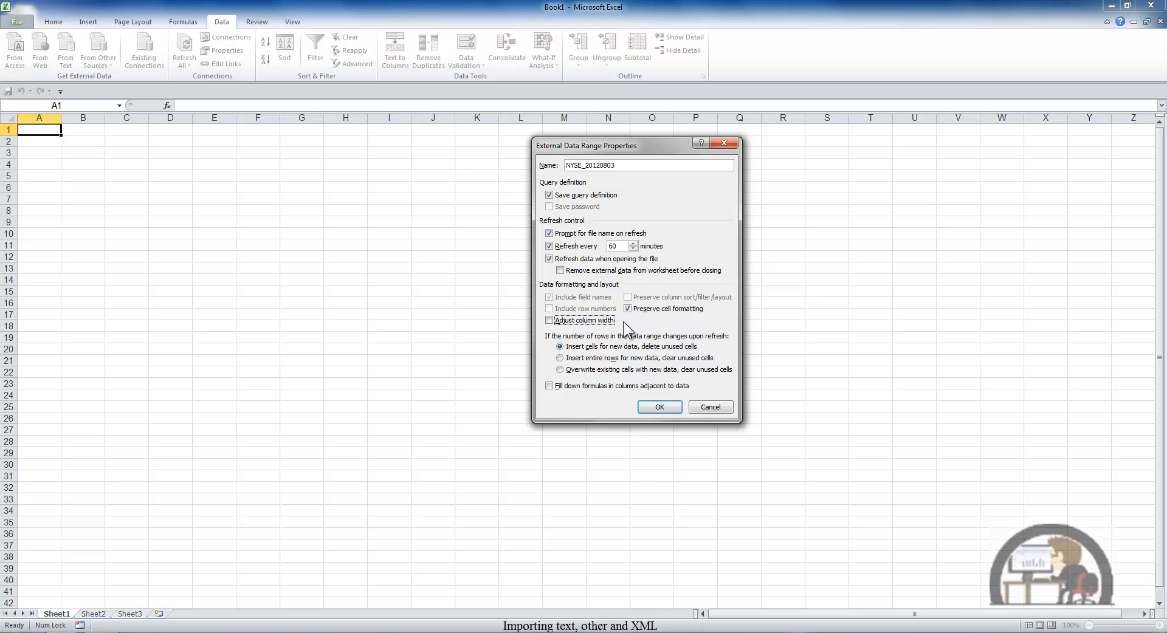
click(547, 389)
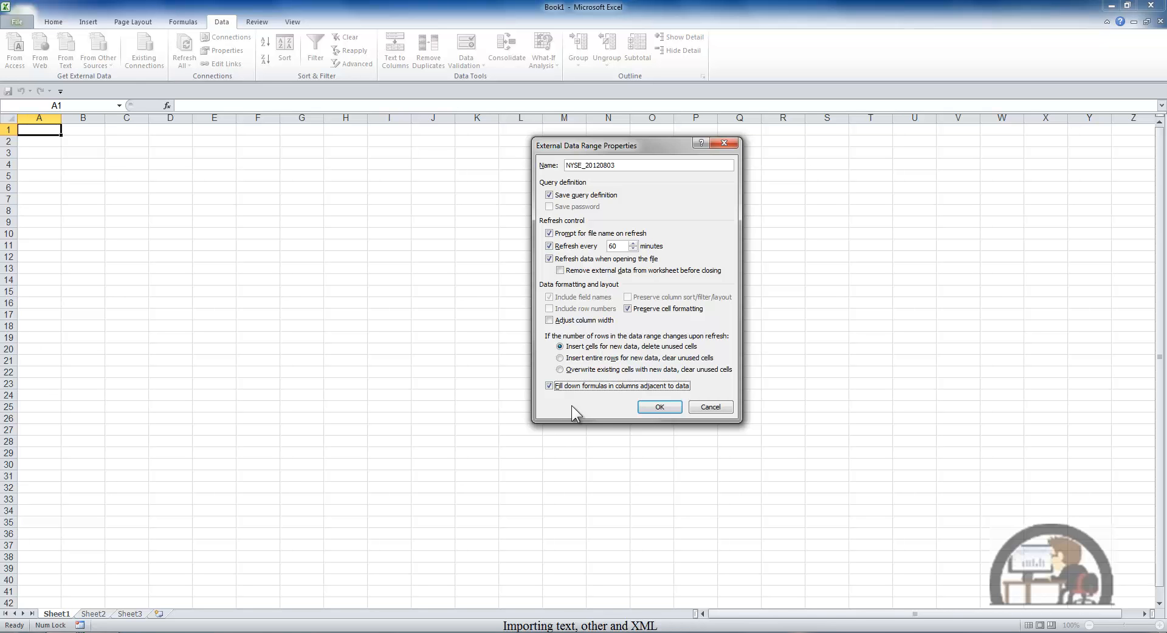
click(661, 408)
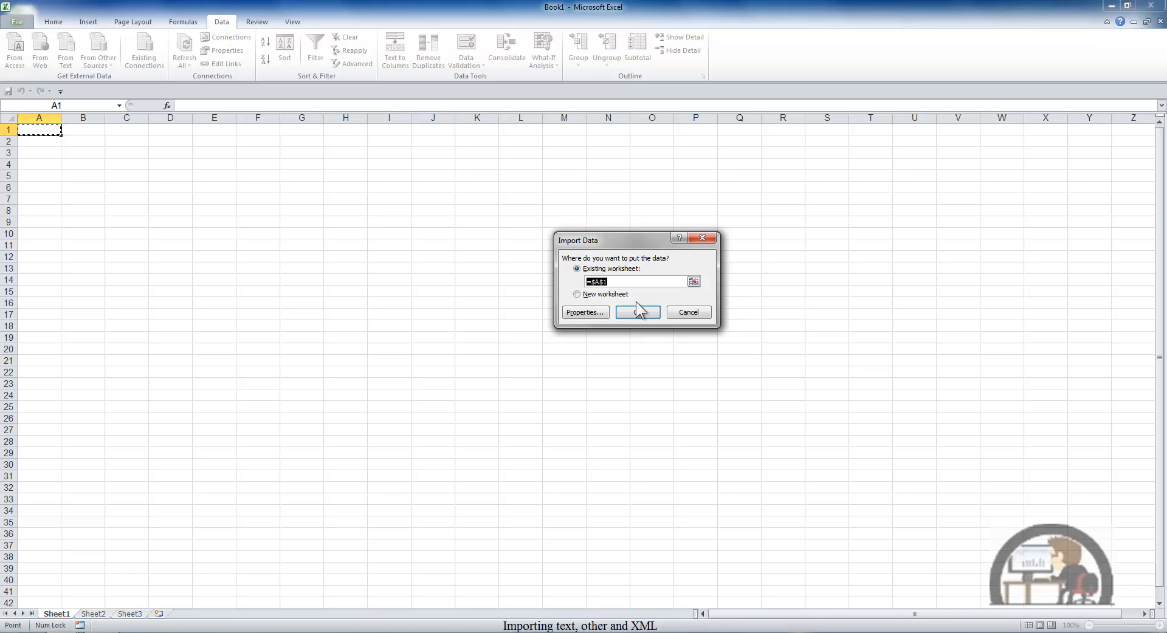
click(645, 314)
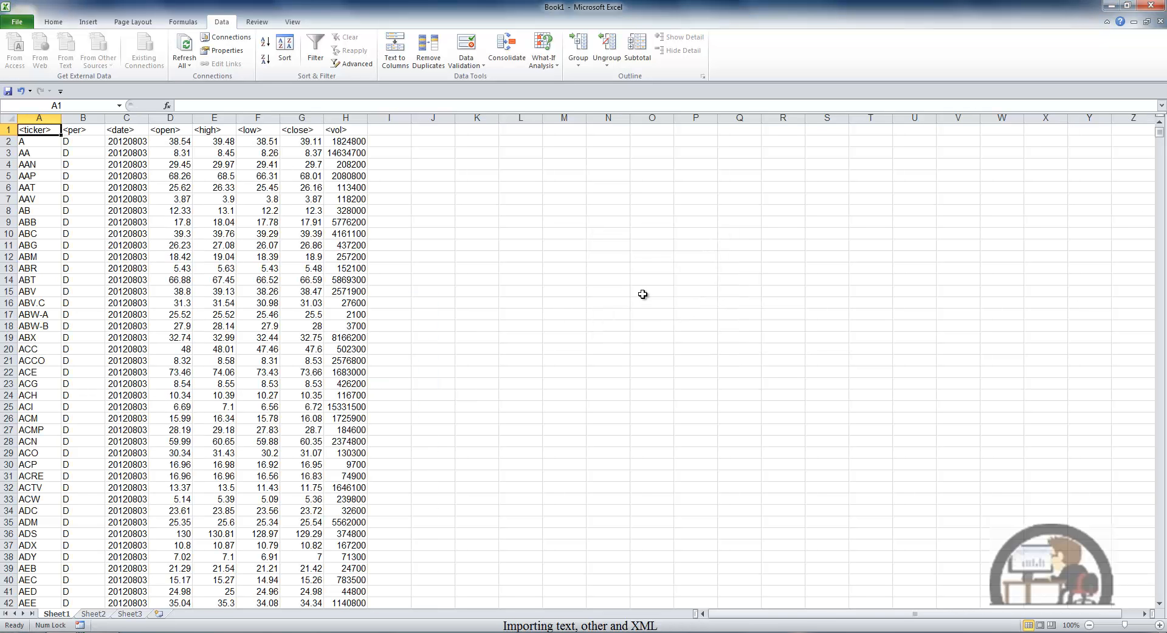
Step: Select empty cell O14 outside the imported data, view the workbook connections and close the list
click(636, 278)
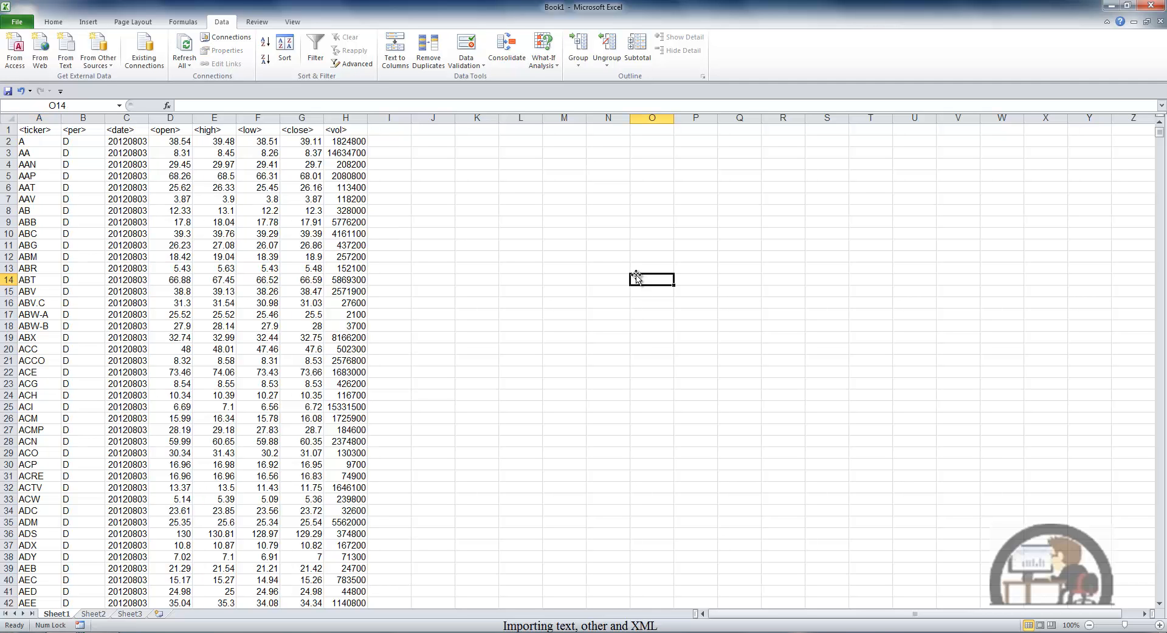
click(229, 38)
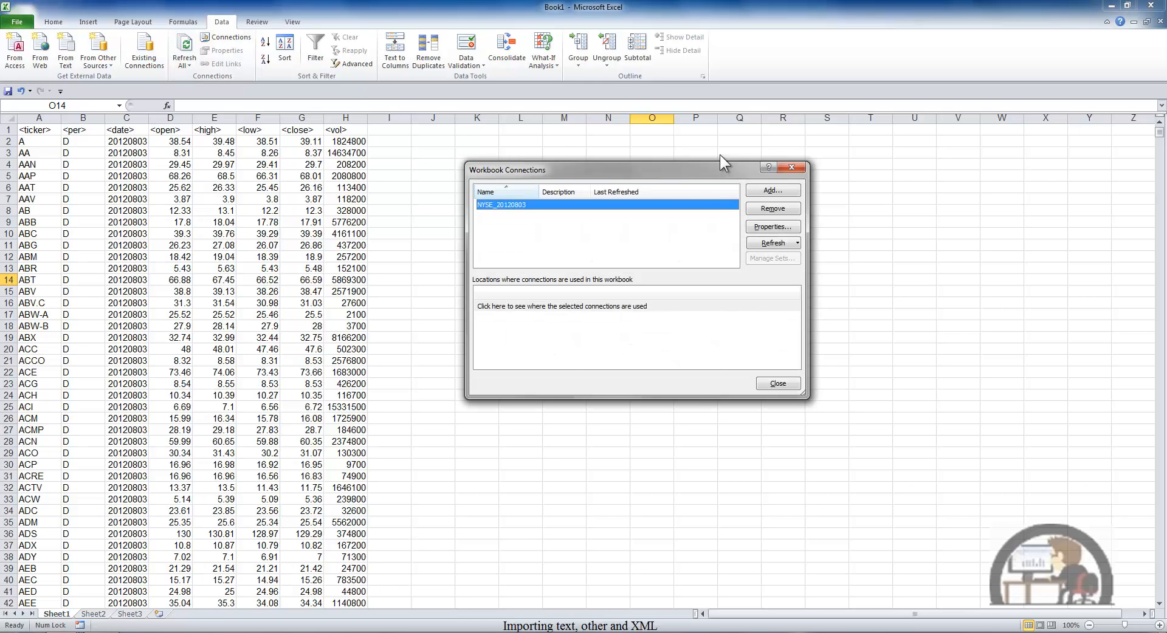
click(792, 167)
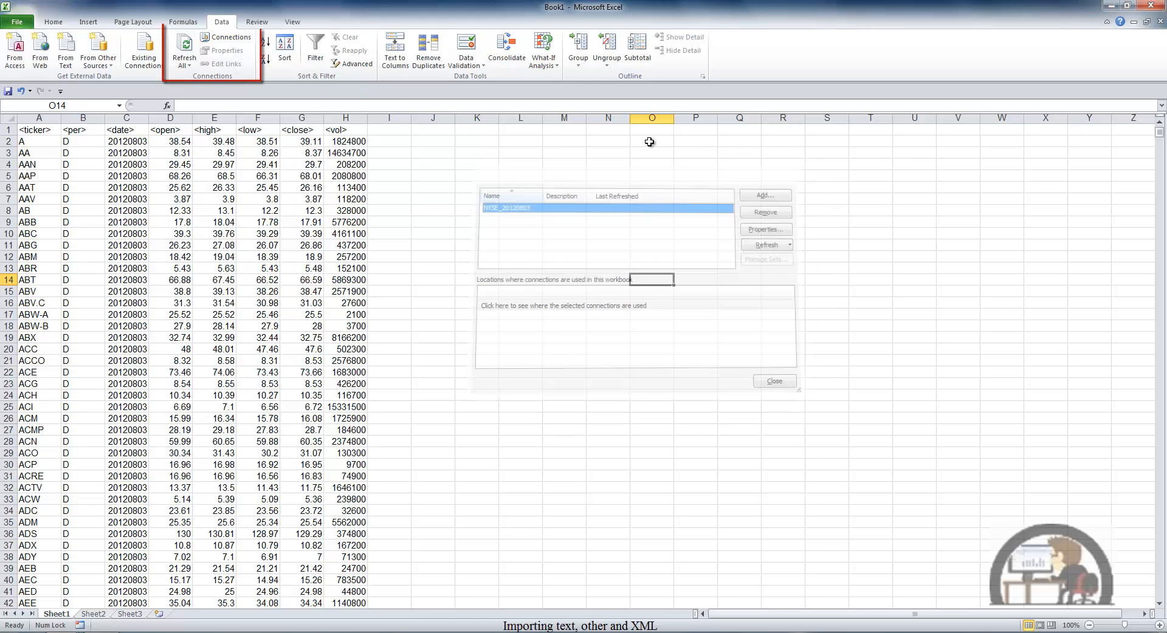
Step: Select cell E8 inside the imported data, view its external data range properties and close them
click(227, 212)
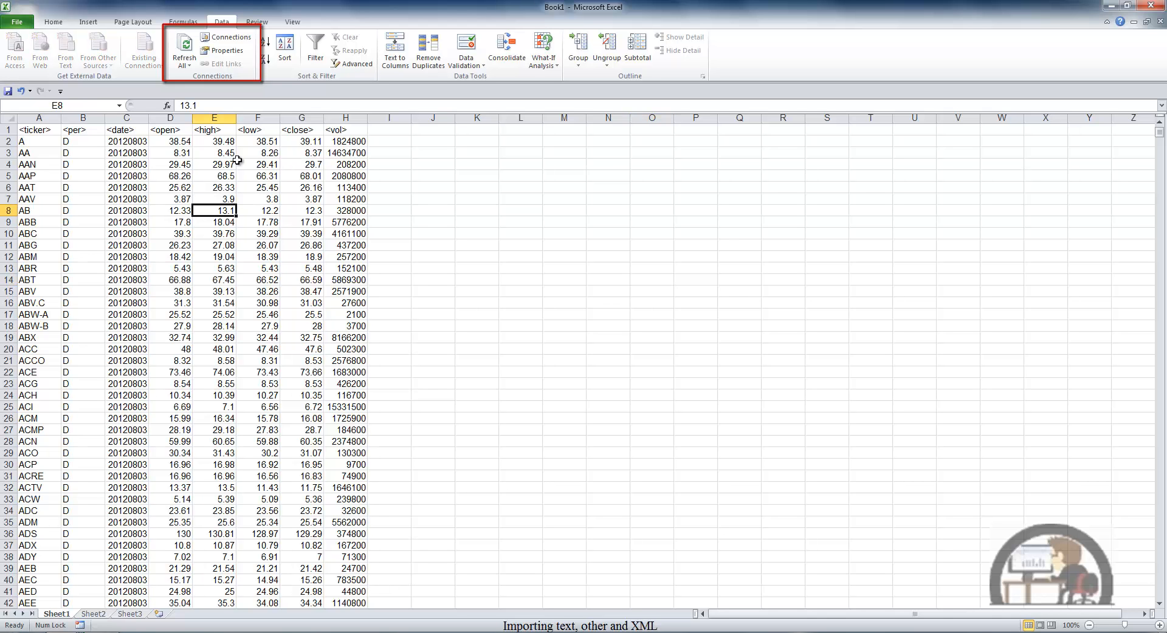
click(231, 51)
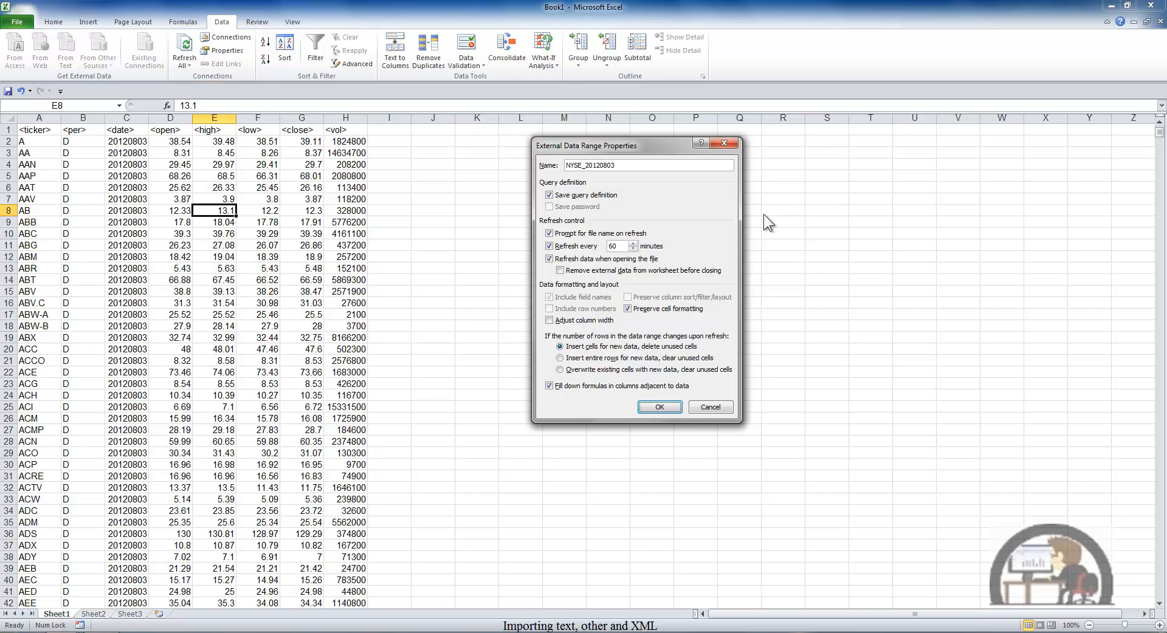
click(726, 142)
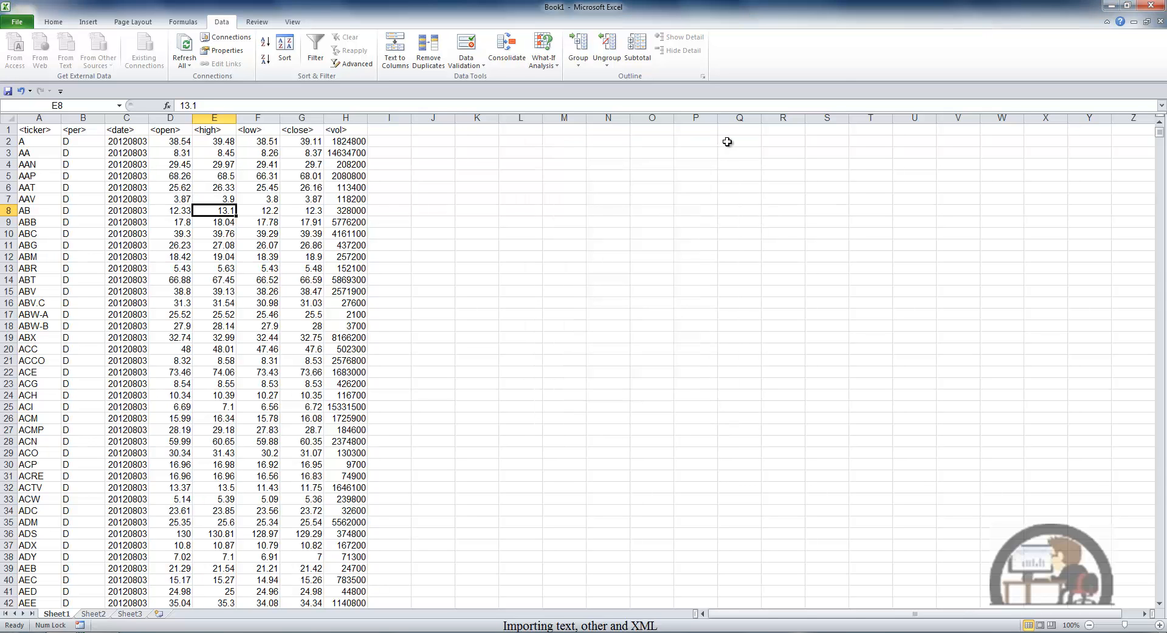
Step: Delete the entire imported data range together with its external query, and check the workbook connections
click(540, 200)
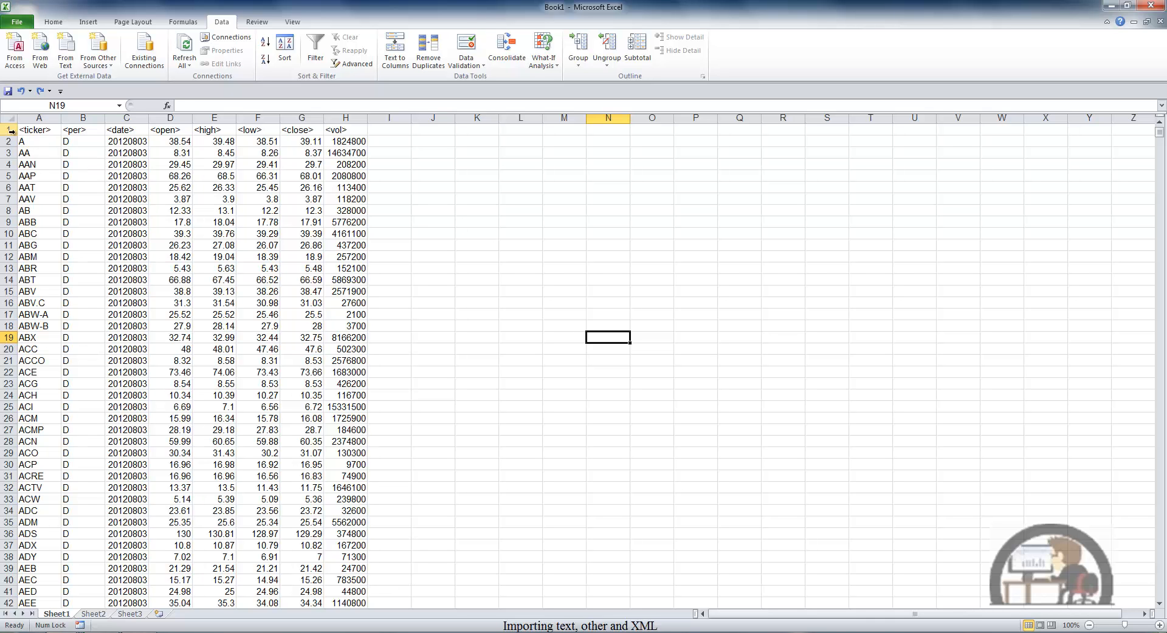
click(43, 145)
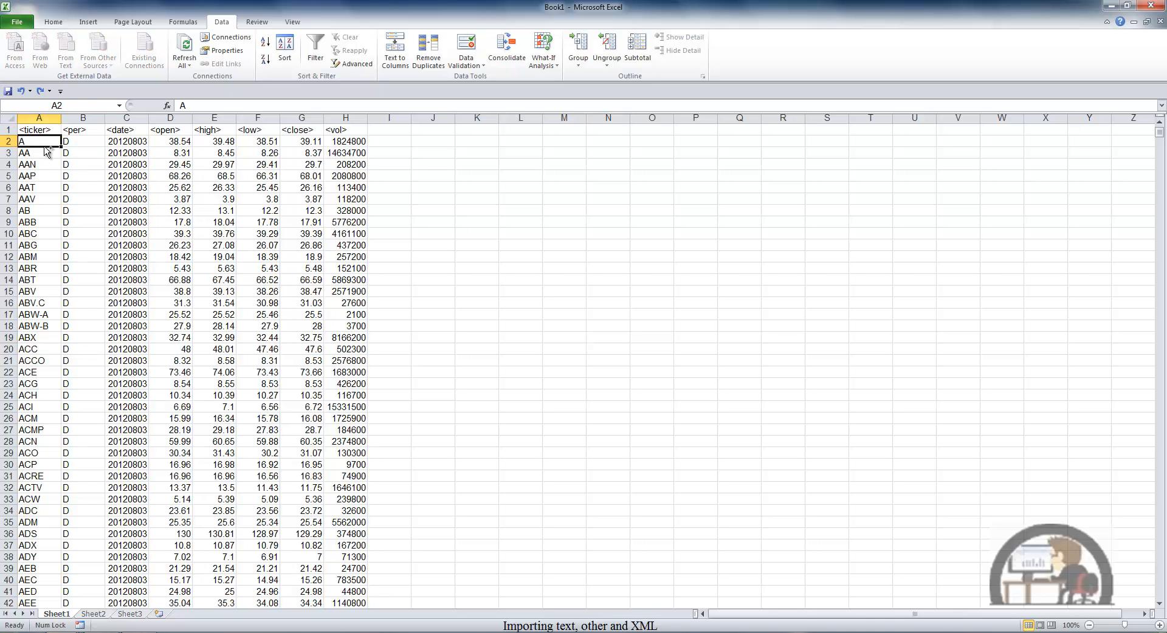
key(ctrl+a)
key(Delete)
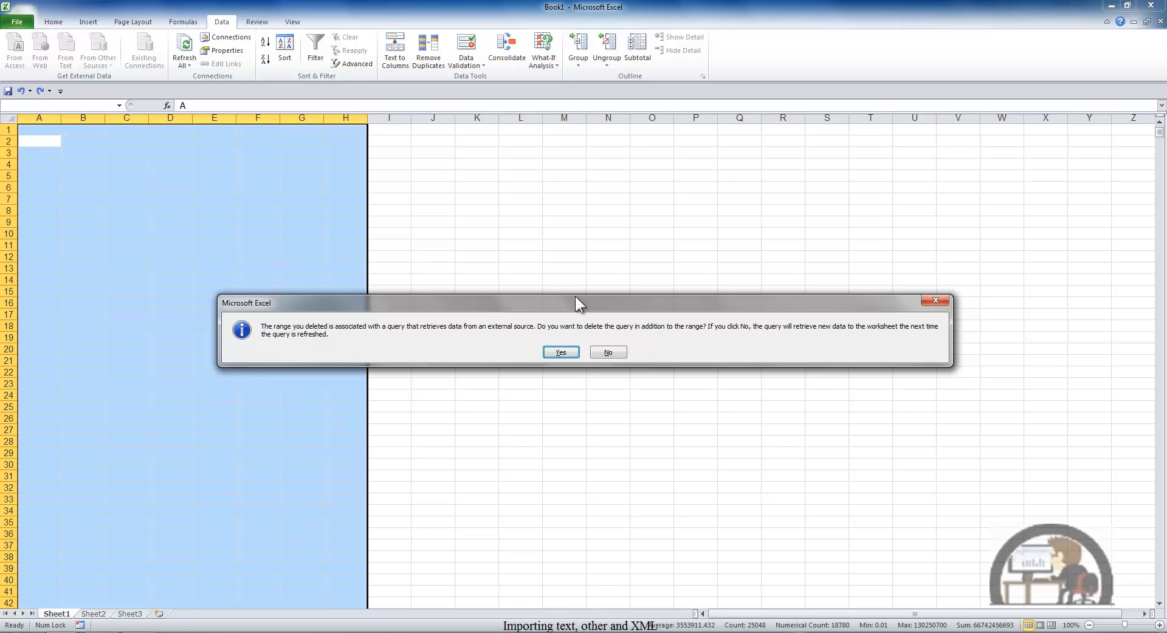
click(569, 352)
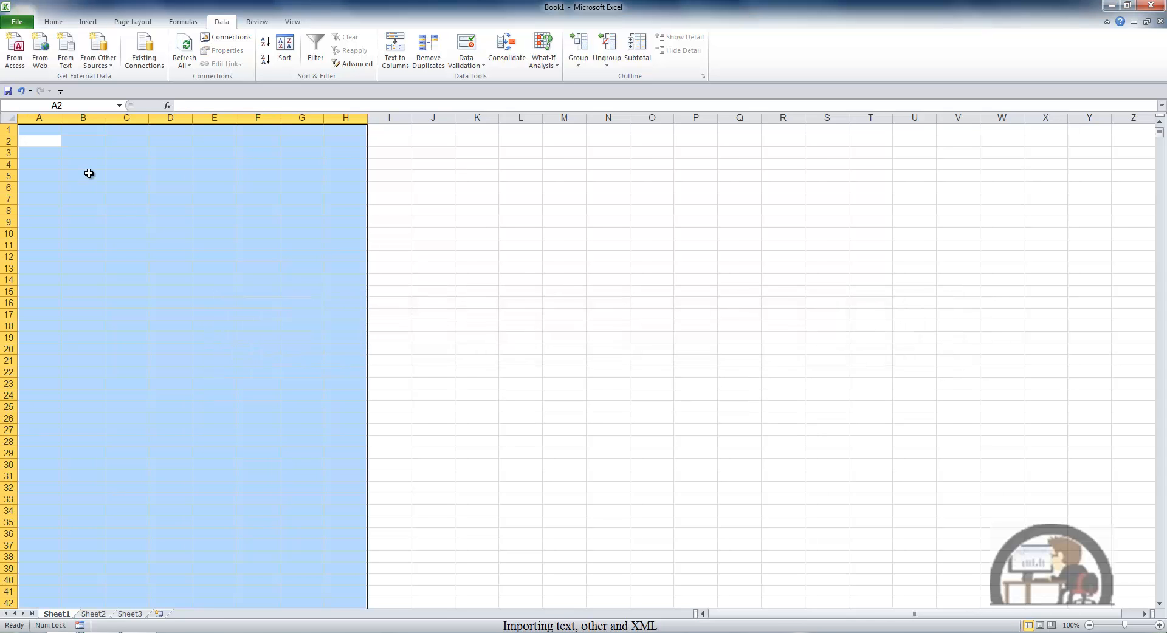
click(88, 174)
click(224, 36)
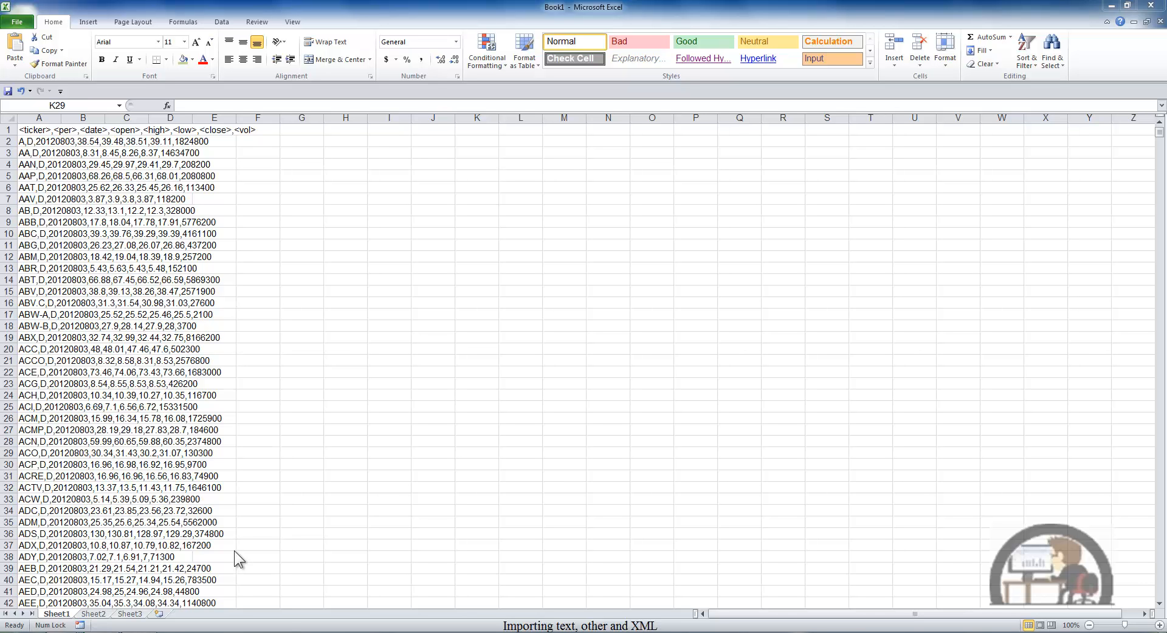
Step: Select all of column A with the comma-separated stock data and fit the column width to its contents
click(43, 294)
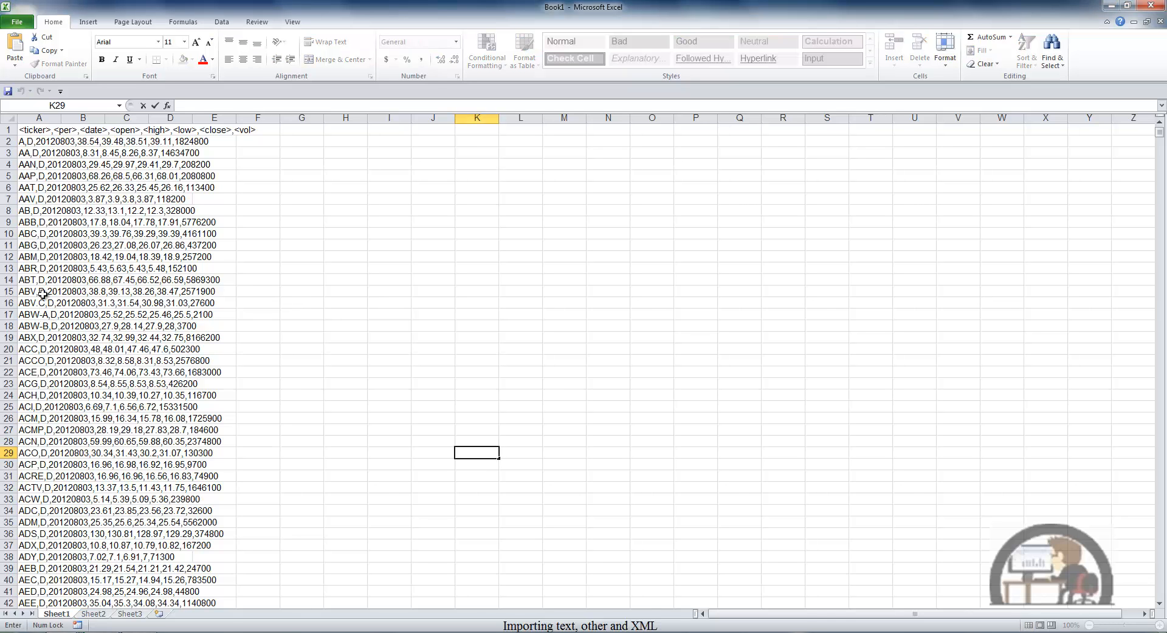
click(43, 295)
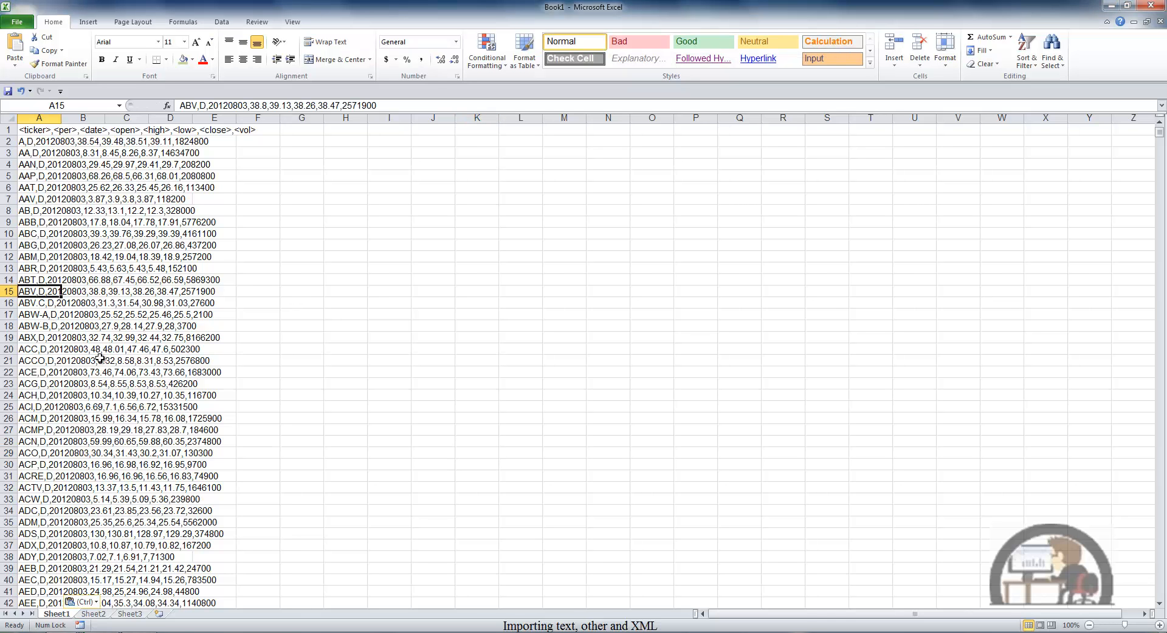
key(ctrl+space)
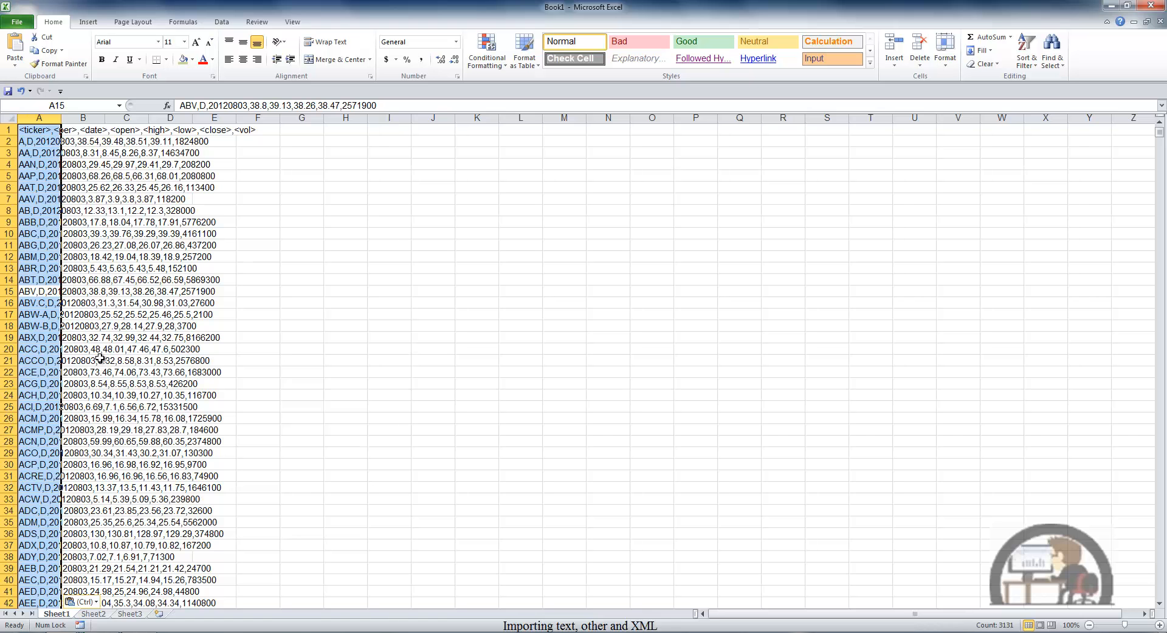
double_click(62, 118)
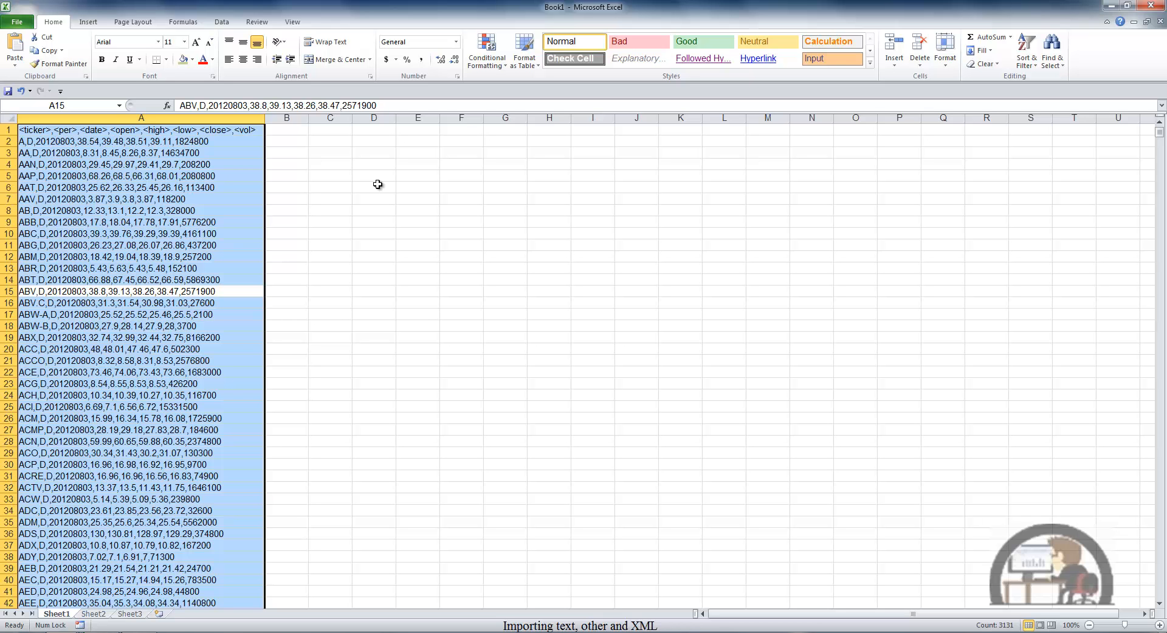
Step: Start converting column A with Text to Columns as delimited data, adding comma as a delimiter besides tab
click(222, 22)
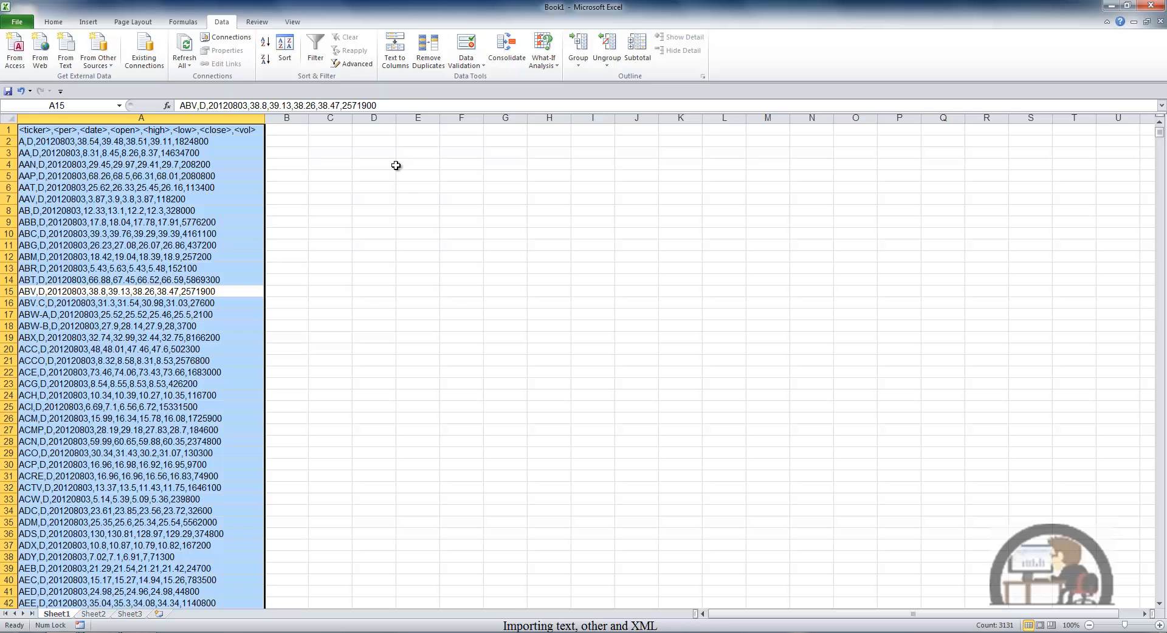
click(400, 53)
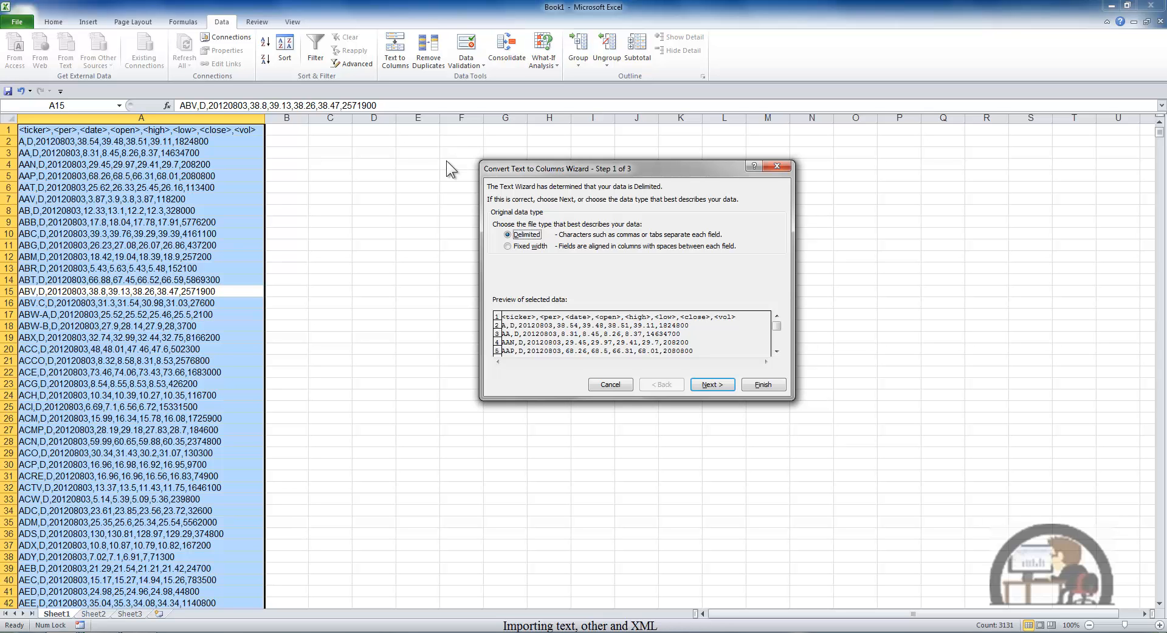
click(711, 385)
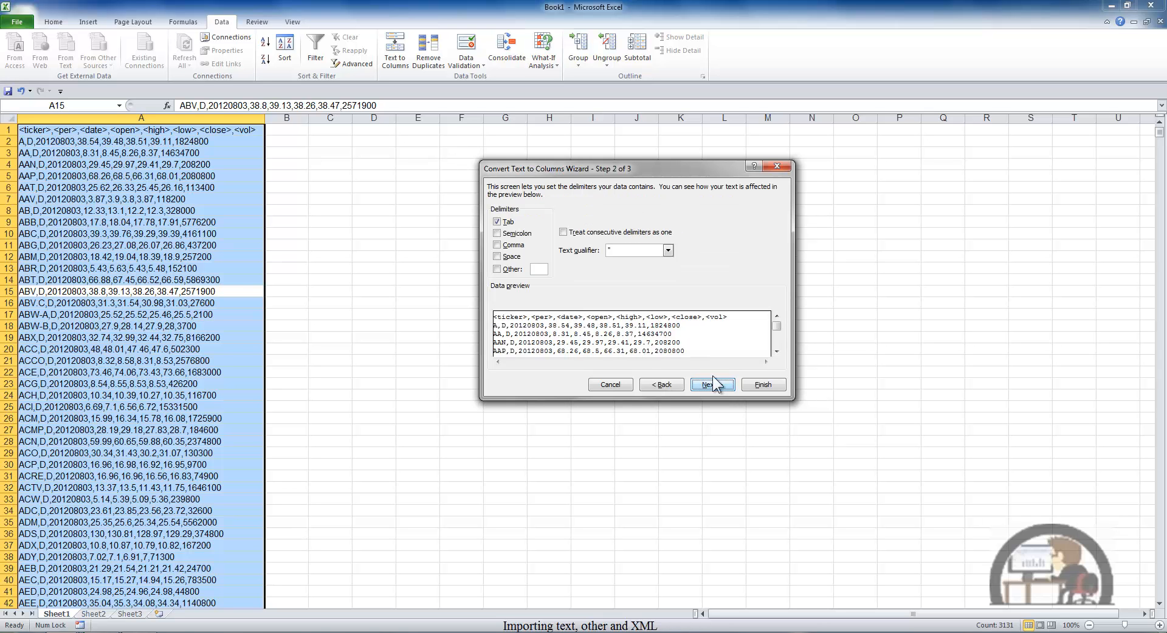
click(497, 245)
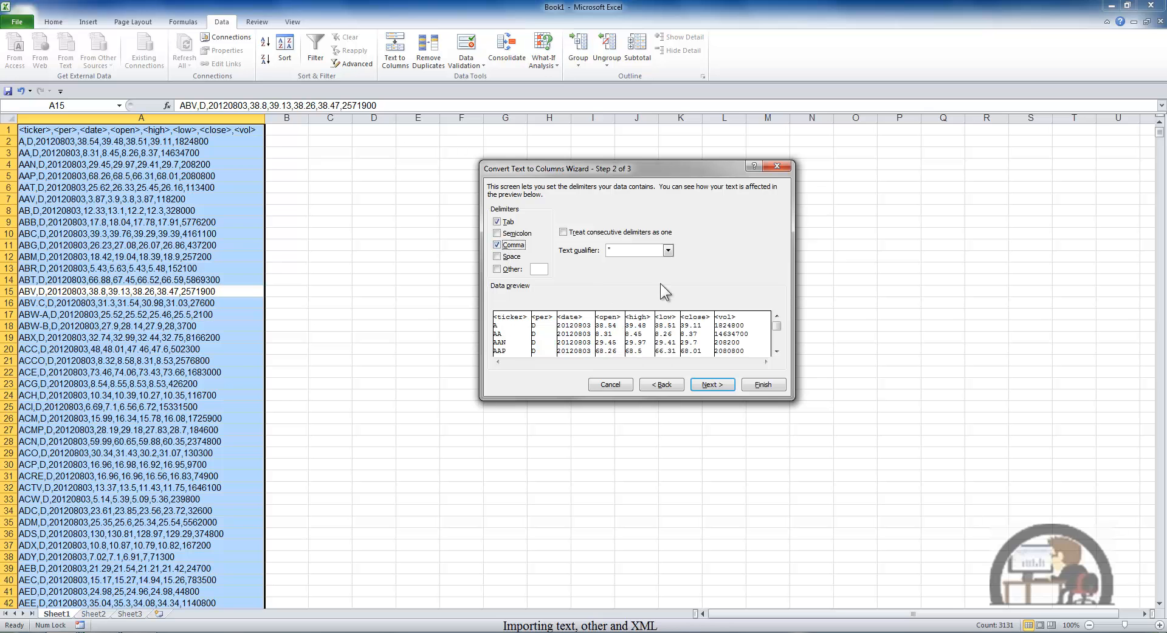
click(712, 385)
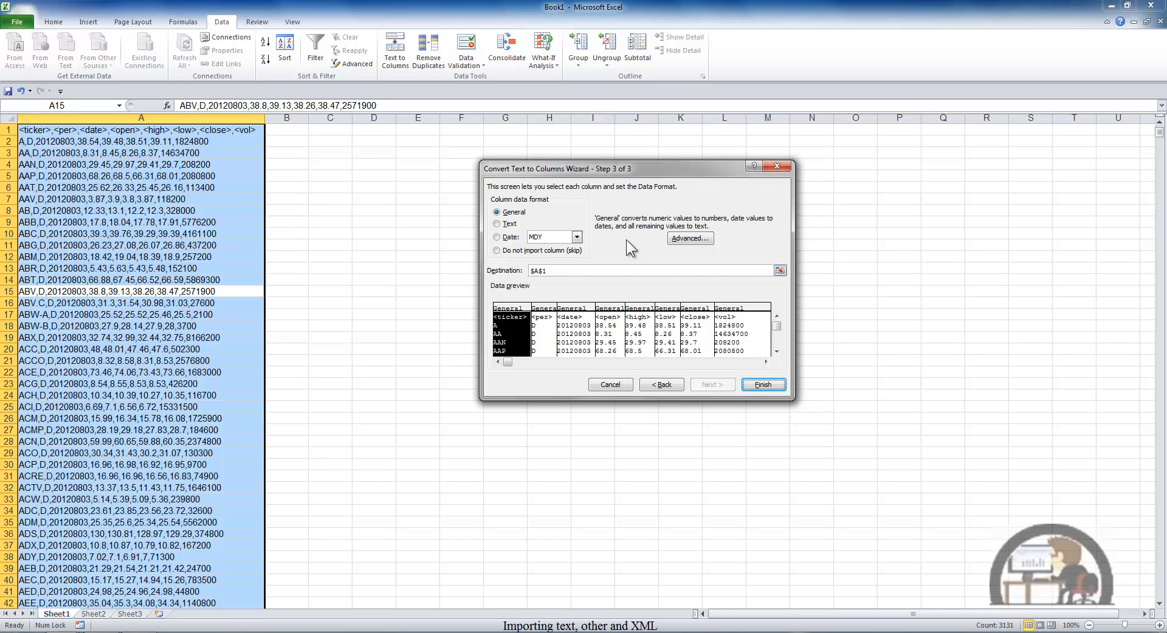
Step: Turn off the trailing minus for negative numbers in the advanced text import settings
click(690, 238)
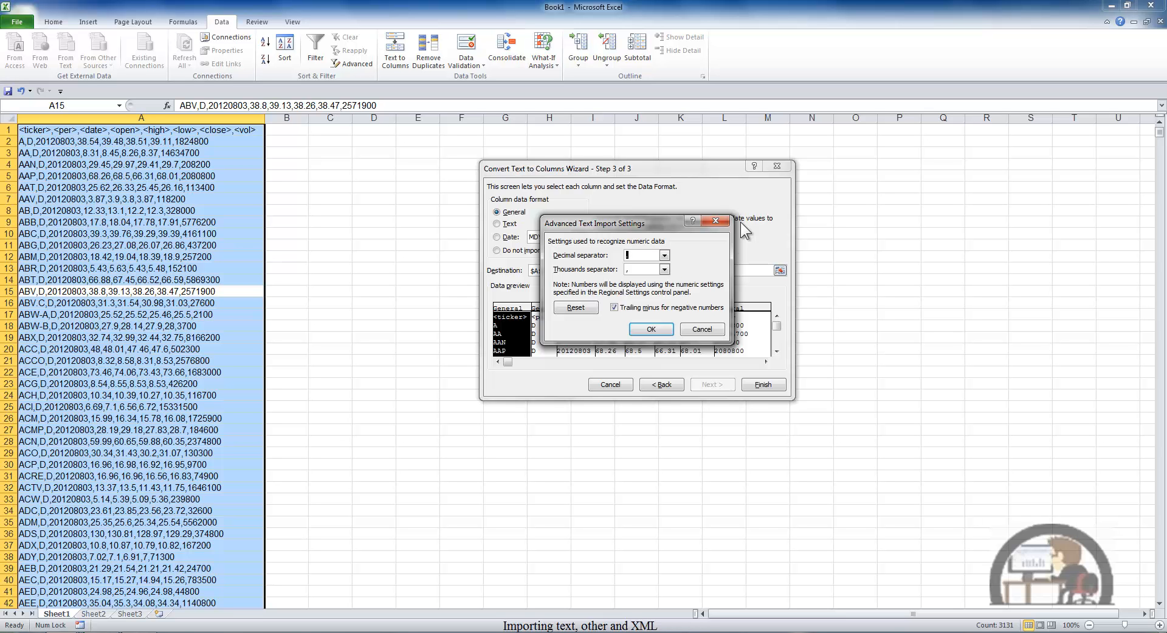
click(614, 308)
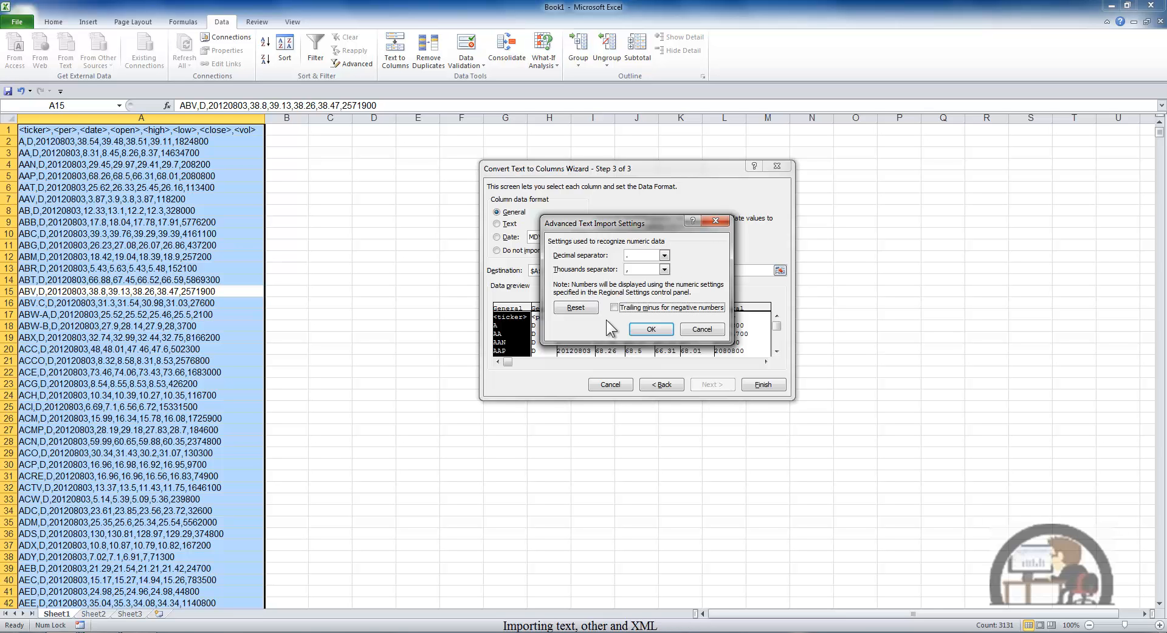
click(651, 330)
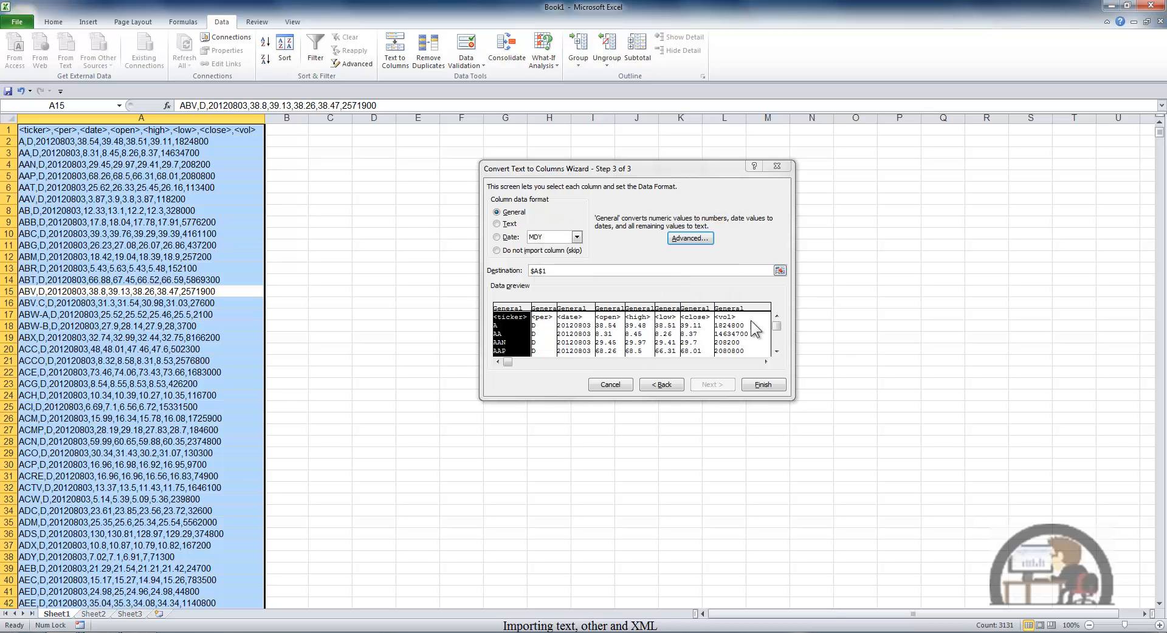
Step: Complete the text-to-columns conversion in General format with destination A1 and fit column A's width to its contents
click(764, 385)
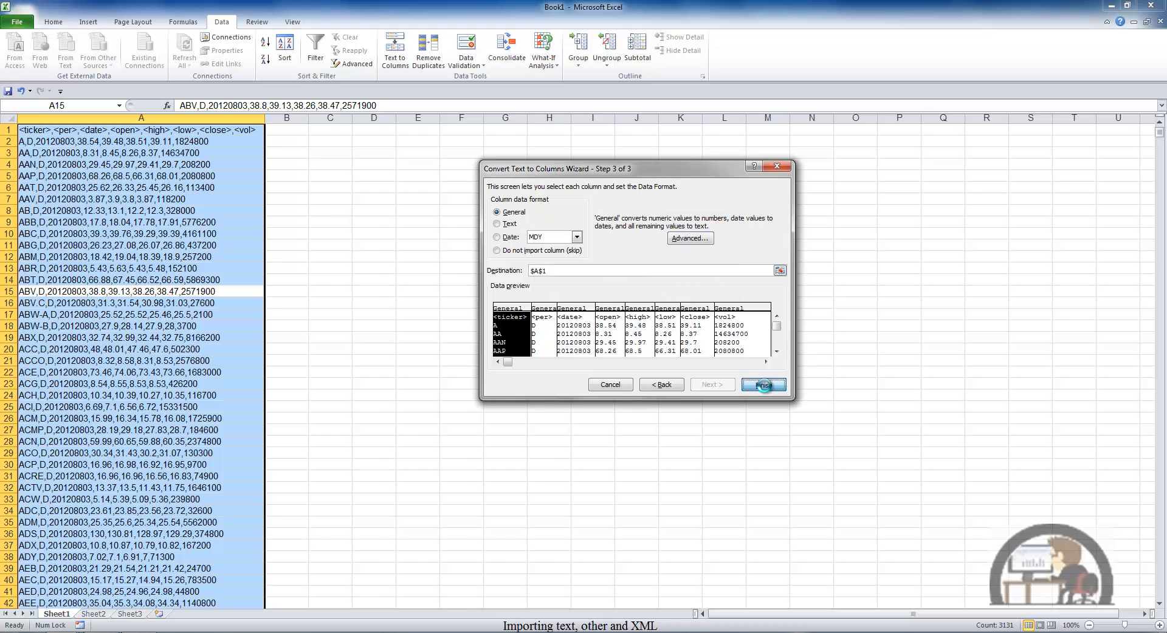
double_click(264, 118)
click(269, 176)
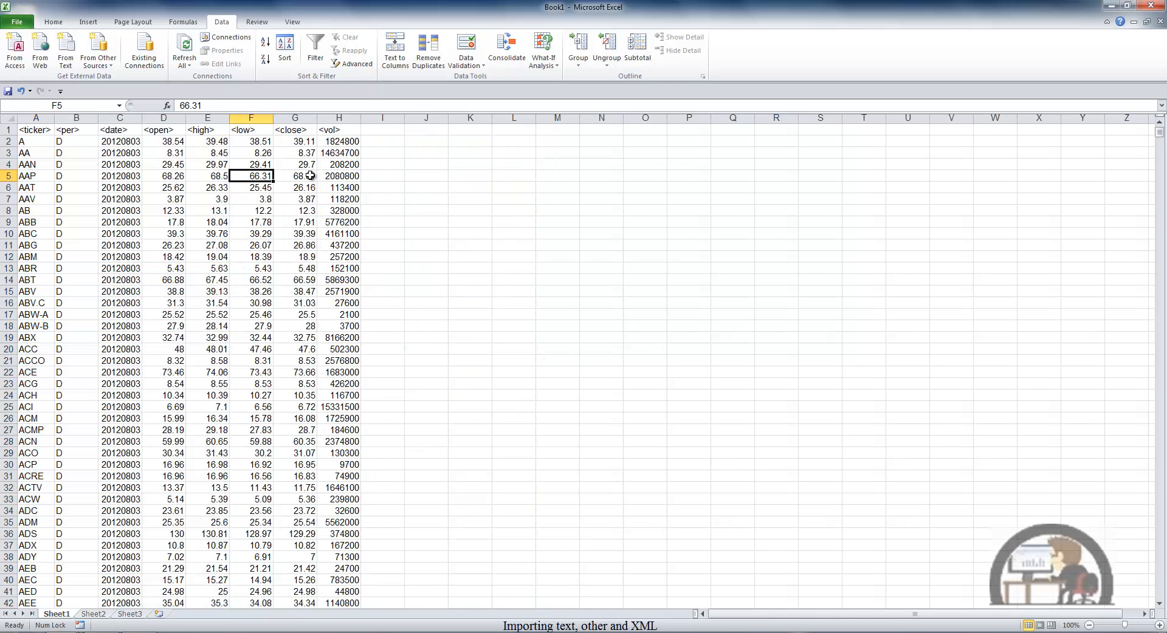